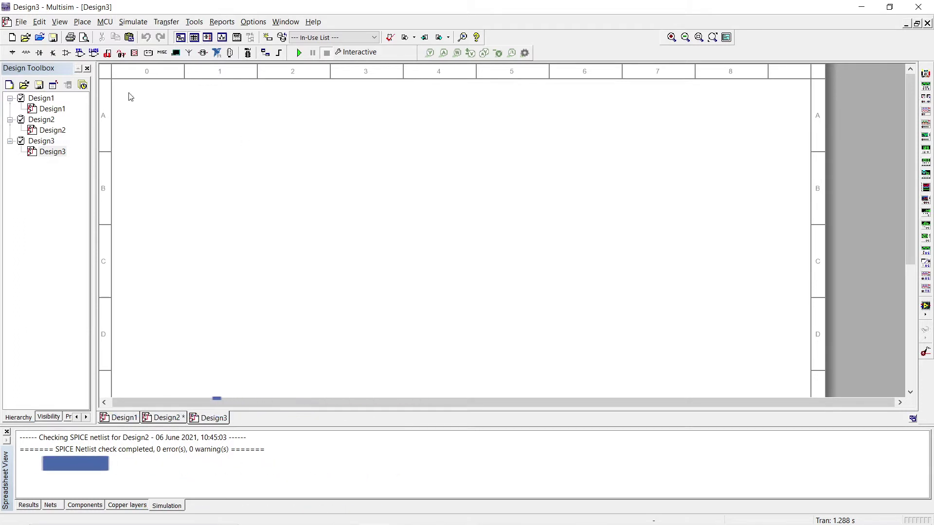
- Place an AC_POWER source V1 (120 Vrms, 60 Hz) from the Sources group, then select GROUND
{"action": "left_click", "coordinate": [26, 52]}
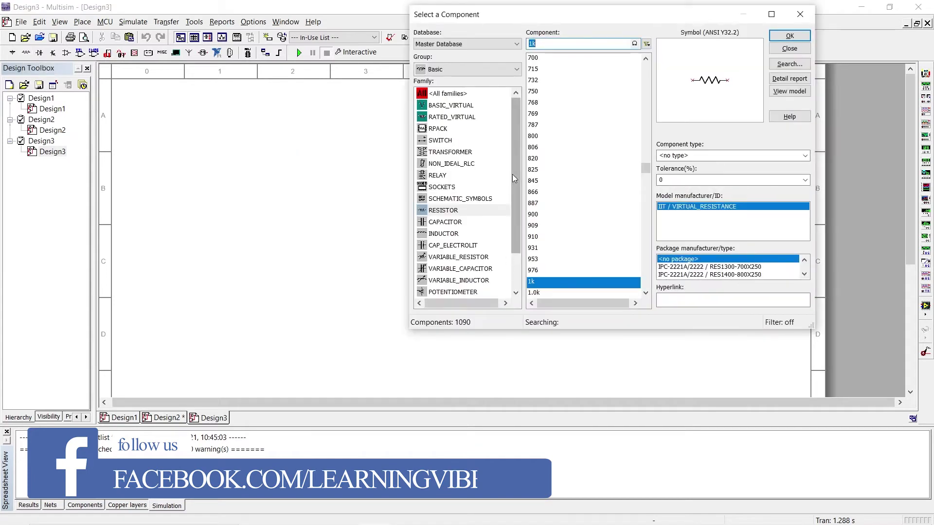
{"action": "left_click", "coordinate": [479, 93]}
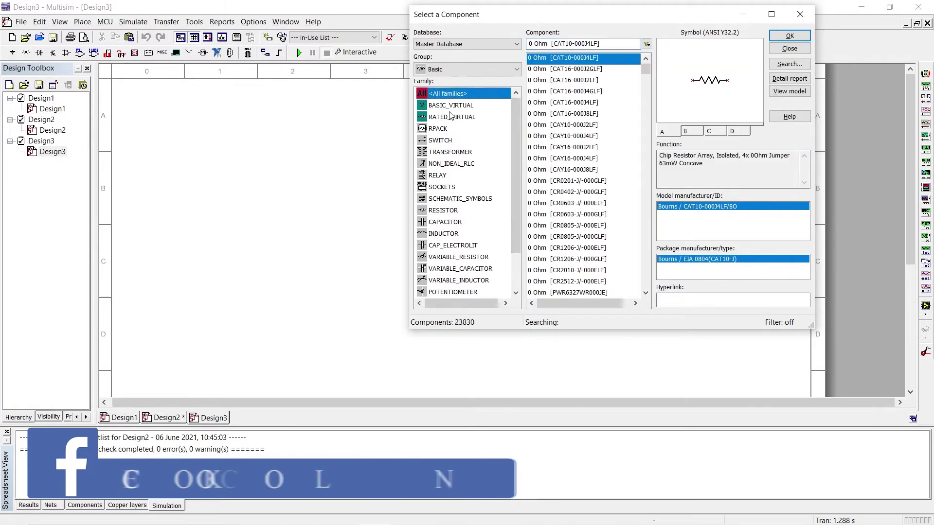
{"action": "left_click", "coordinate": [490, 68]}
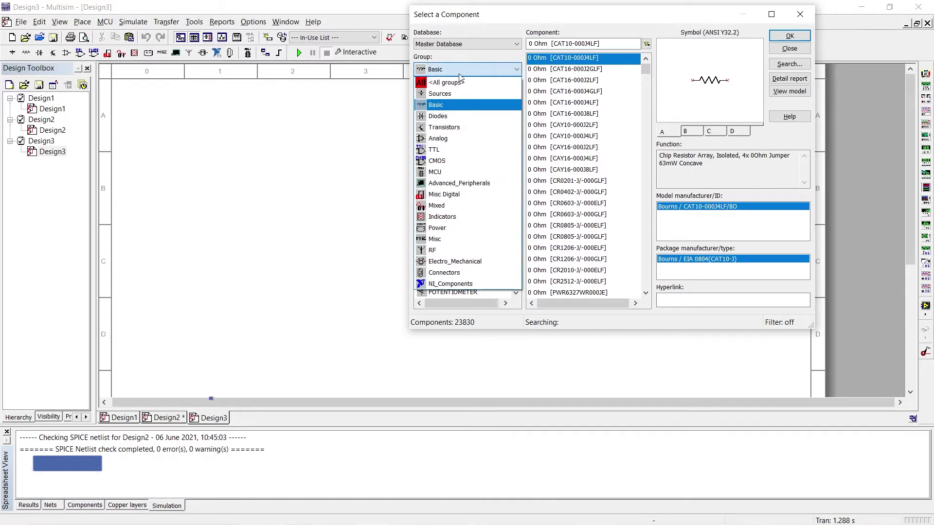
{"action": "left_click", "coordinate": [448, 97]}
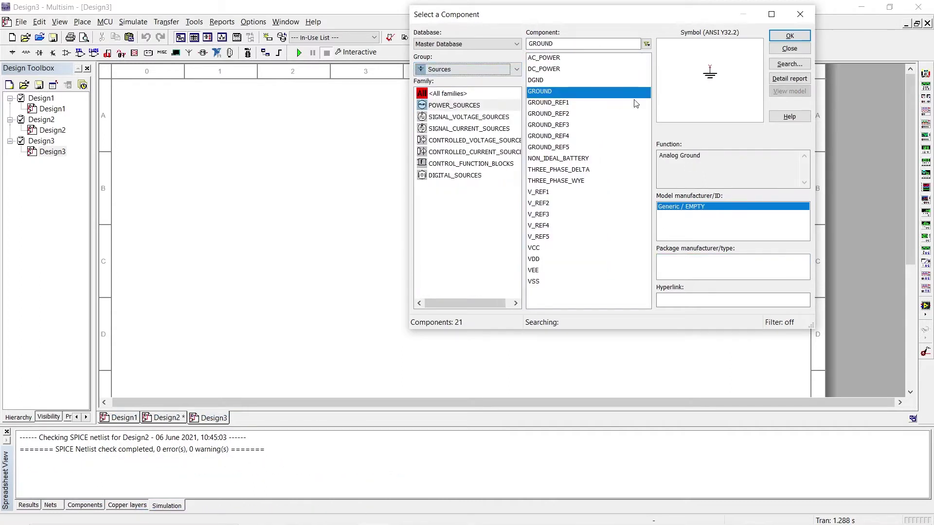
{"action": "left_click", "coordinate": [558, 68]}
{"action": "left_click", "coordinate": [555, 58]}
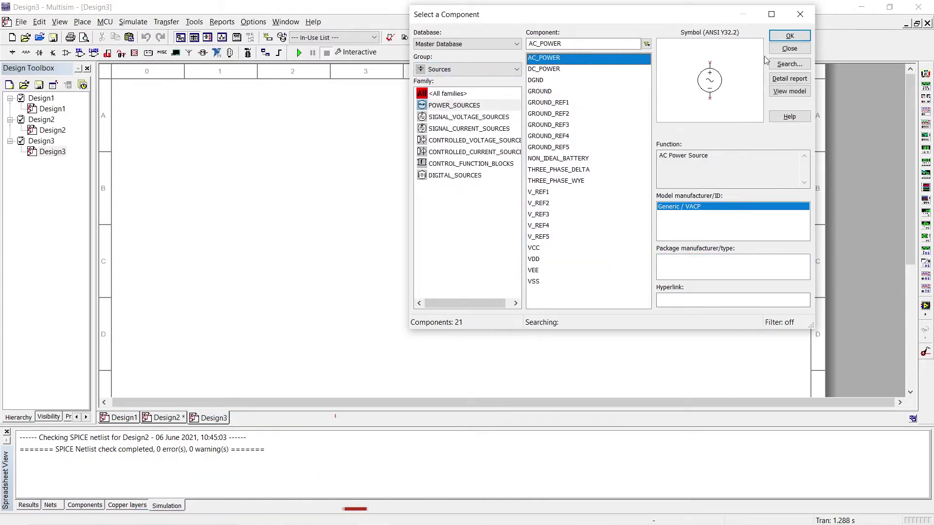
{"action": "left_click", "coordinate": [789, 36]}
{"action": "left_click", "coordinate": [211, 210]}
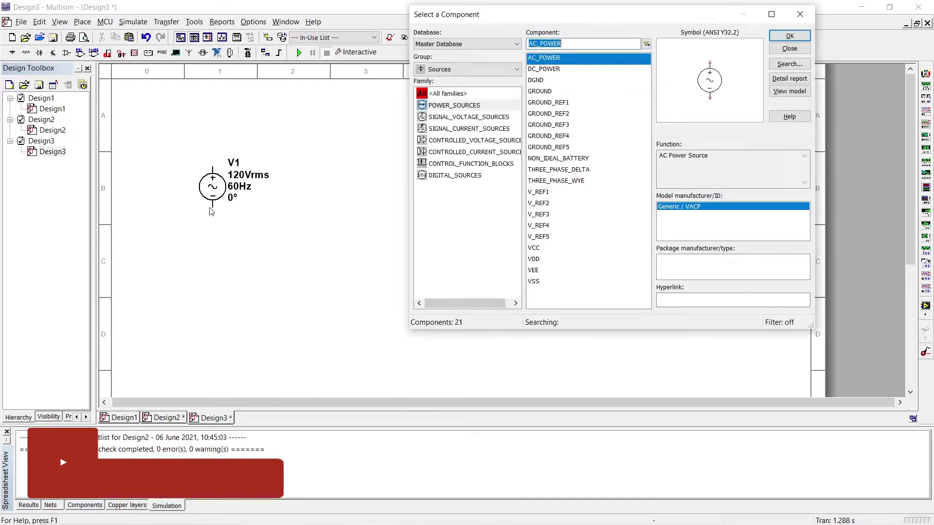
{"action": "left_click", "coordinate": [533, 93]}
- Drop the ground below V1 and place a 1P1S transformer T1 (Basic > TRANSFORMER) to its right
{"action": "left_click", "coordinate": [789, 35]}
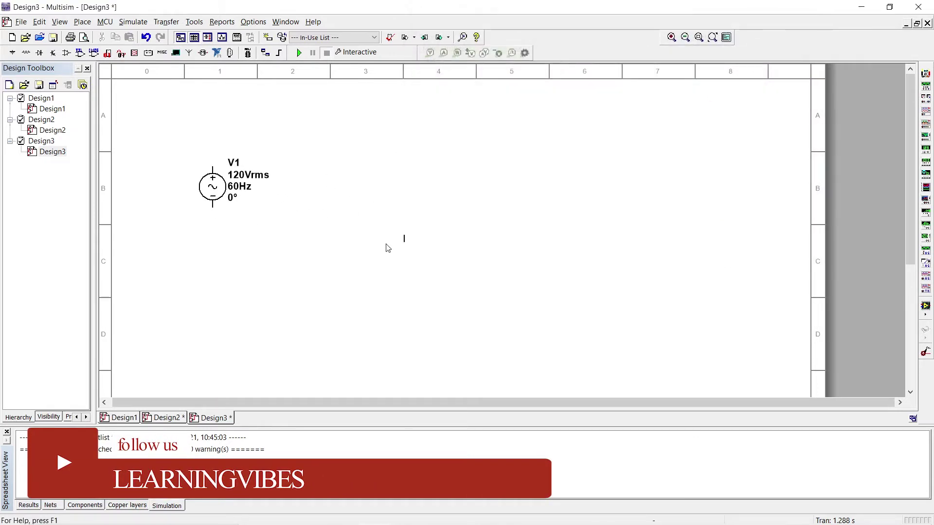
{"action": "left_click", "coordinate": [287, 296]}
{"action": "left_click", "coordinate": [457, 69]}
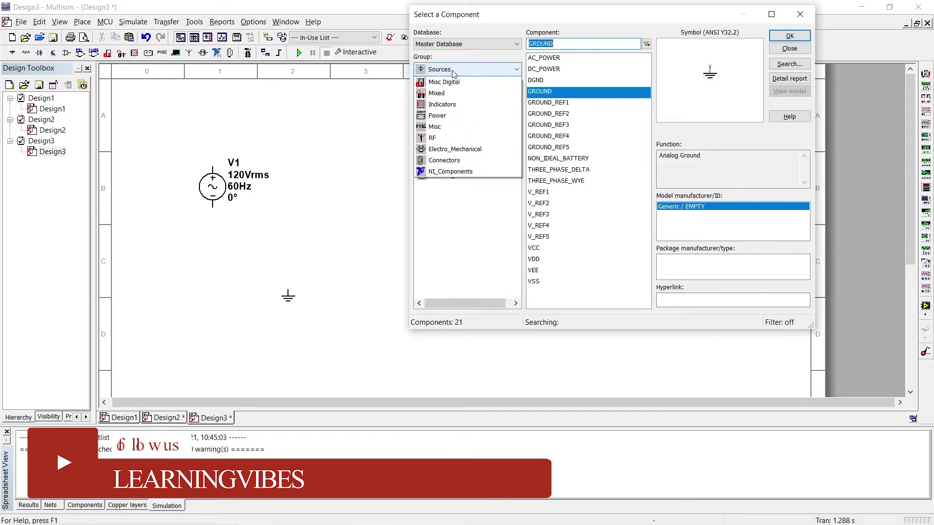
{"action": "left_click", "coordinate": [455, 105]}
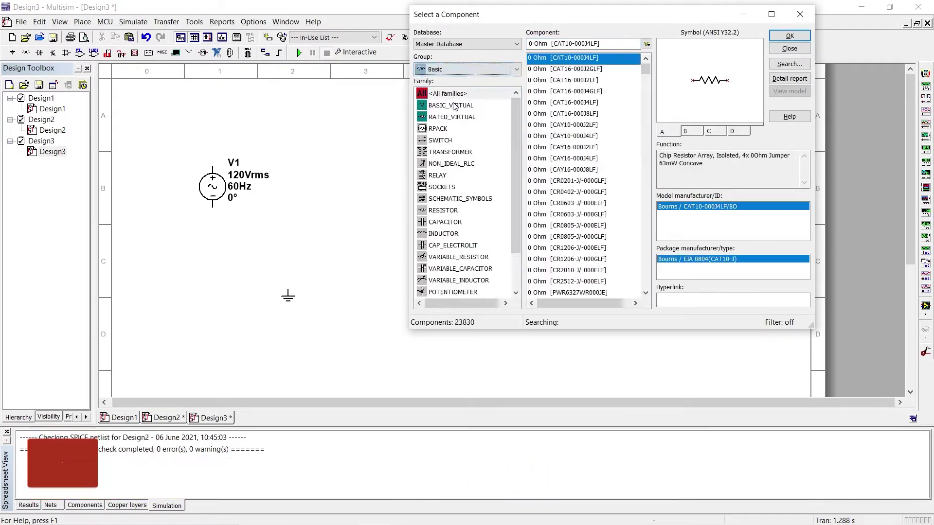
{"action": "left_click", "coordinate": [450, 155]}
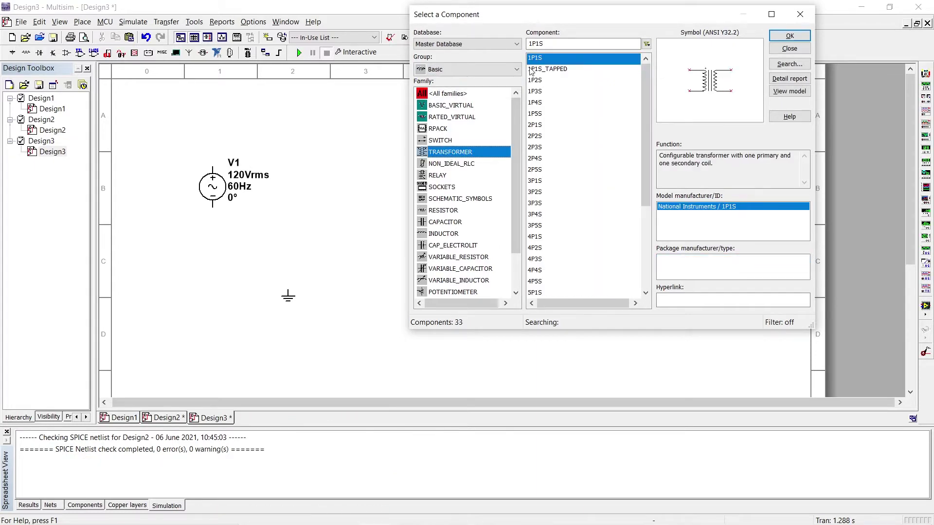
{"action": "left_click", "coordinate": [789, 35]}
{"action": "left_click", "coordinate": [317, 197]}
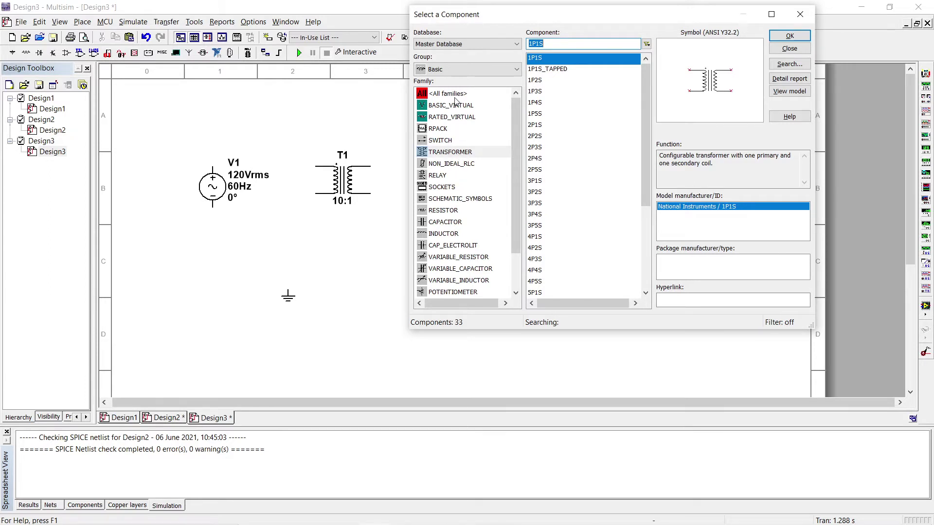
- Pick the 1N4007 diode from Diodes > DIODE and place it right of the transformer
{"action": "left_click", "coordinate": [455, 67]}
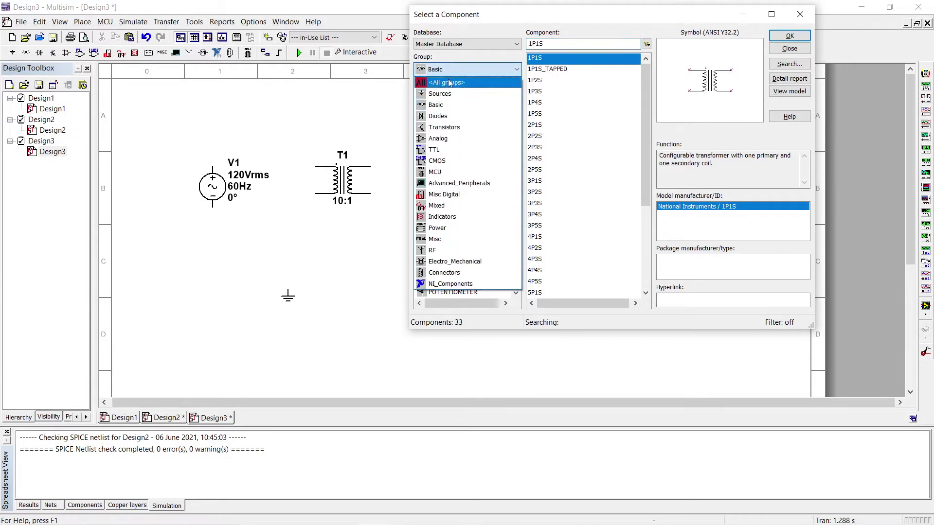
{"action": "left_click", "coordinate": [446, 116]}
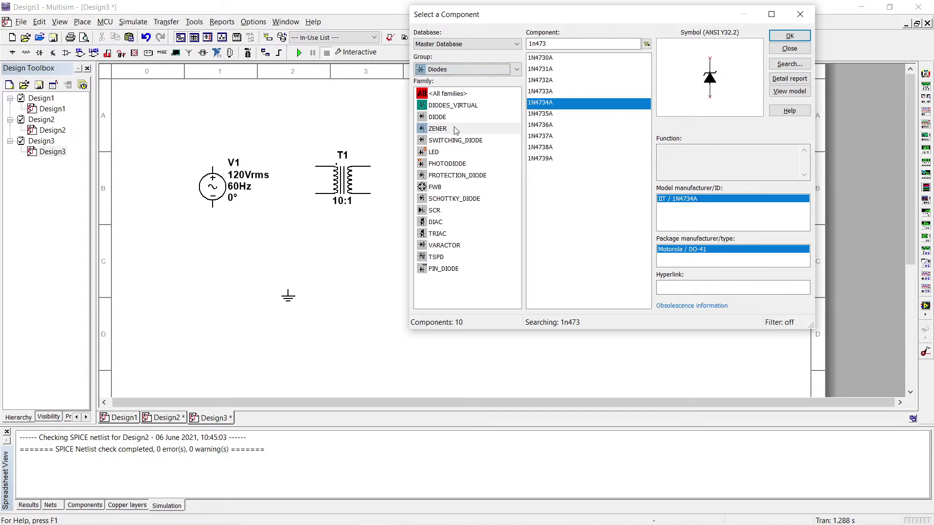
{"action": "left_click", "coordinate": [445, 119]}
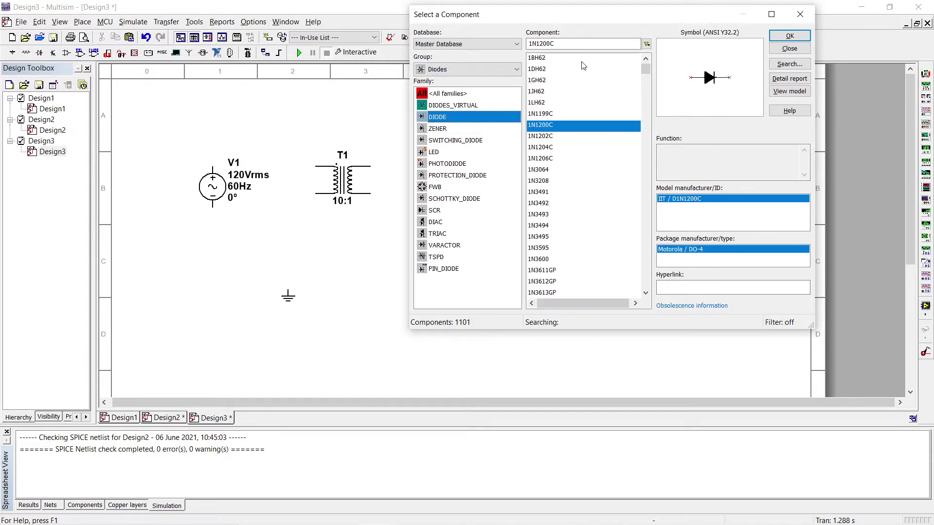
{"action": "left_click_drag", "start_coordinate": [554, 44], "coordinate": [537, 44]}
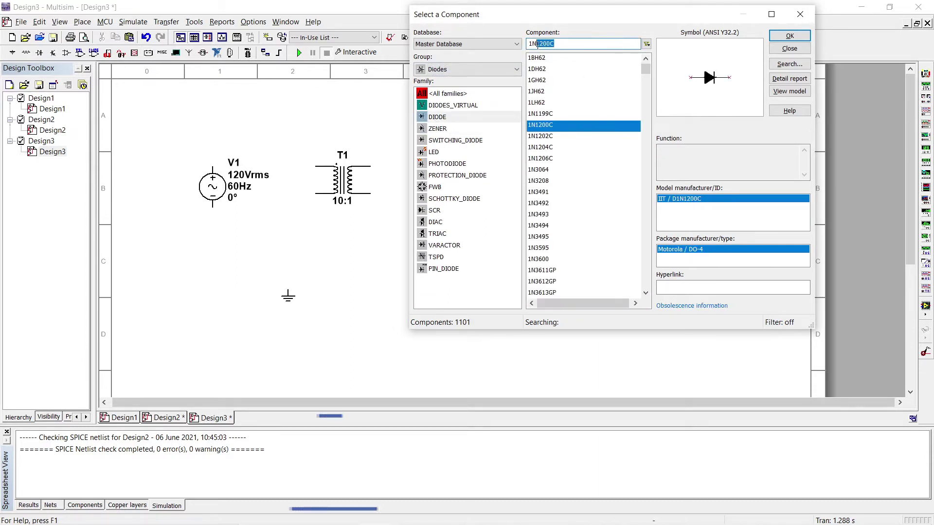
{"action": "type", "text": "4"}
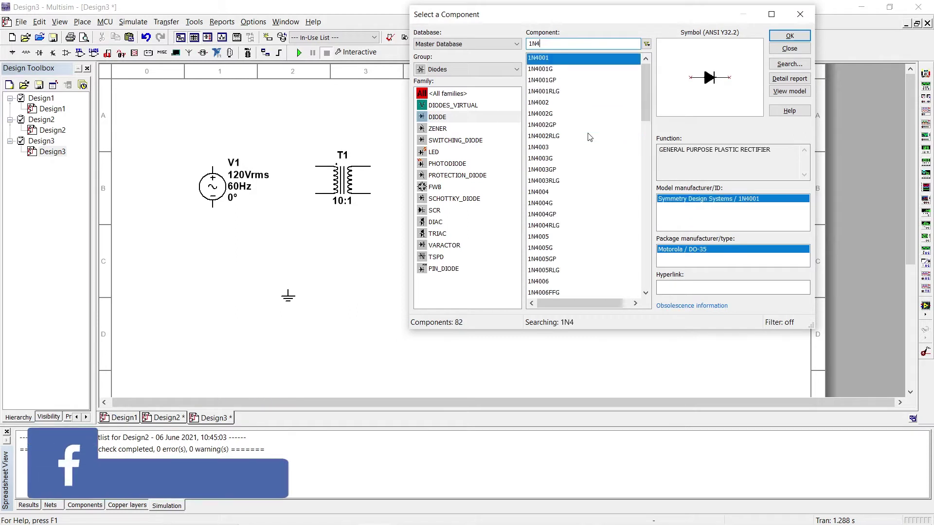
{"action": "type", "text": "007"}
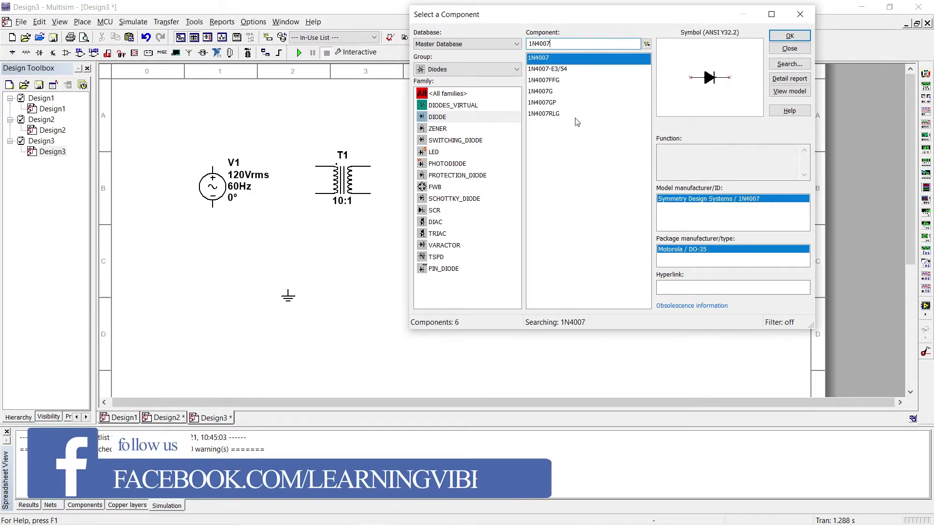
{"action": "left_click", "coordinate": [789, 36]}
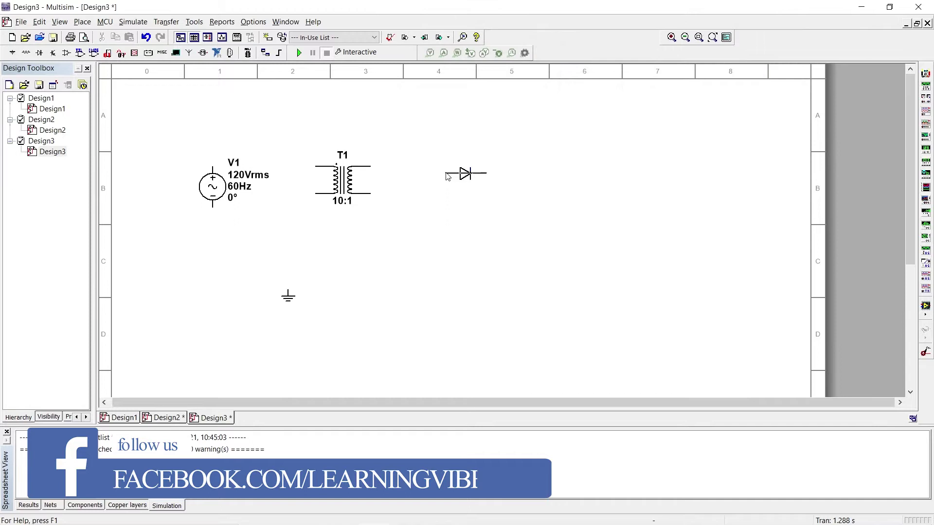
{"action": "left_click", "coordinate": [447, 176]}
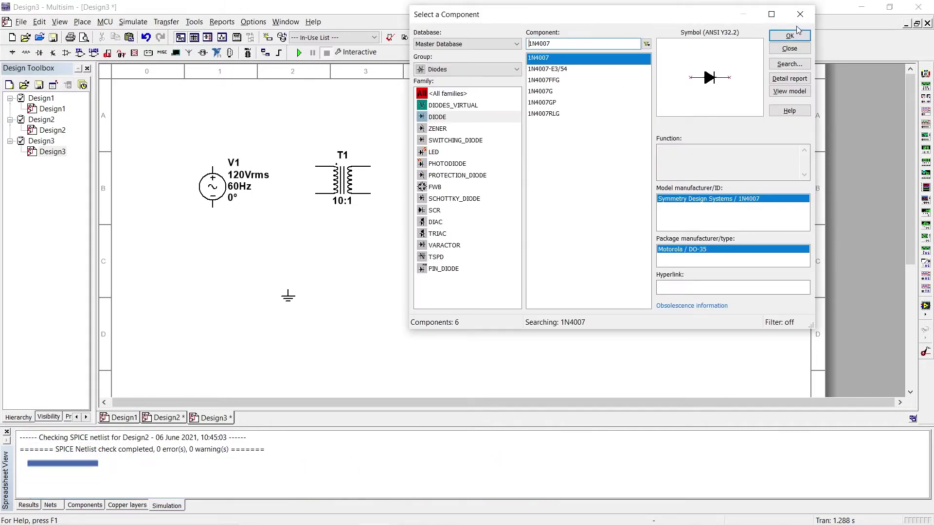
{"action": "left_click", "coordinate": [463, 71]}
{"action": "scroll", "coordinate": [463, 76], "scroll_direction": "up", "scroll_amount": 1}
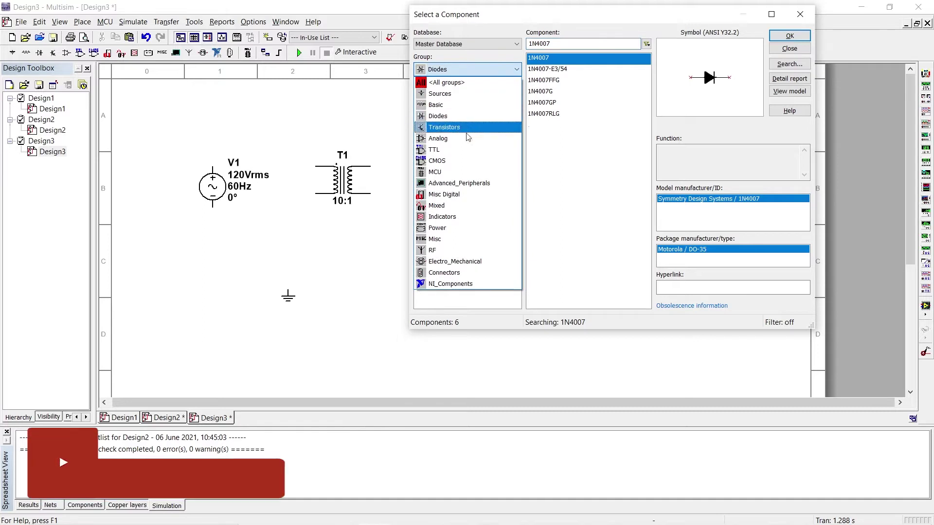
- Place a 10µF capacitor C1 from the Basic CAPACITOR family beside the diode
{"action": "left_click", "coordinate": [450, 107]}
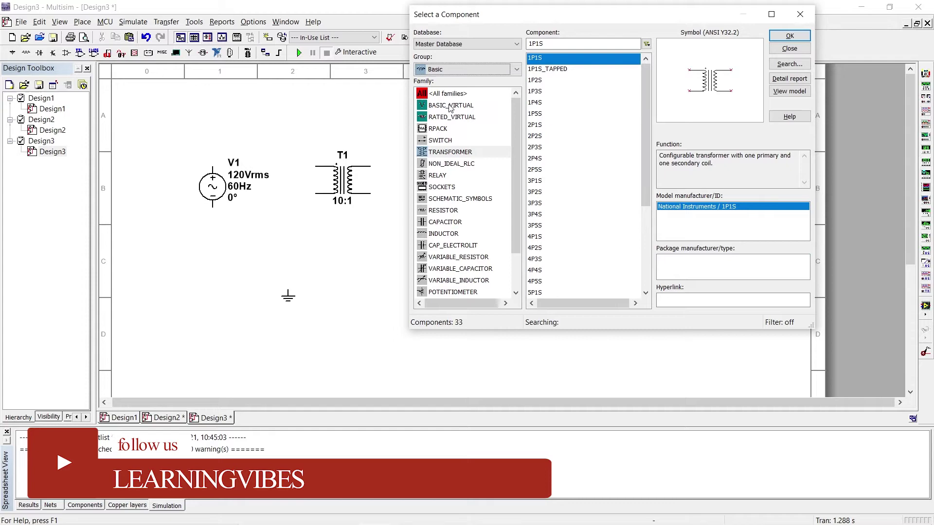
{"action": "left_click", "coordinate": [448, 222]}
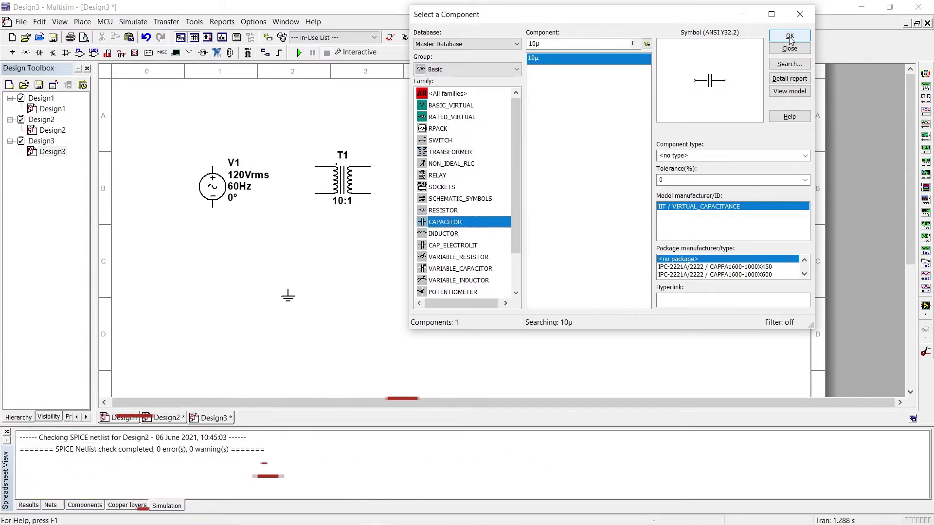
{"action": "left_click", "coordinate": [789, 37]}
{"action": "left_click", "coordinate": [492, 219]}
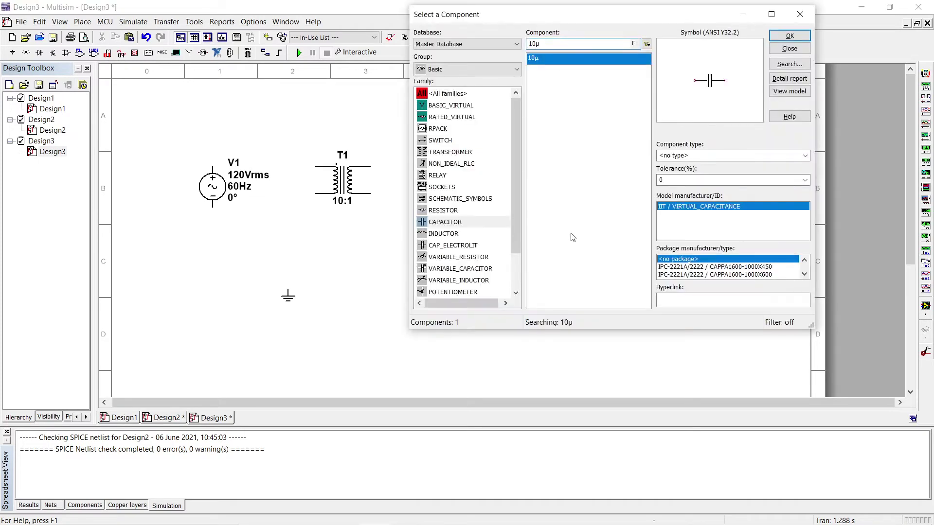
- Close the component picker and move V1 and T1 further left, closer together
{"action": "left_click", "coordinate": [798, 15]}
{"action": "left_click_drag", "start_coordinate": [212, 193], "coordinate": [137, 228]}
{"action": "left_click_drag", "start_coordinate": [338, 181], "coordinate": [242, 215]}
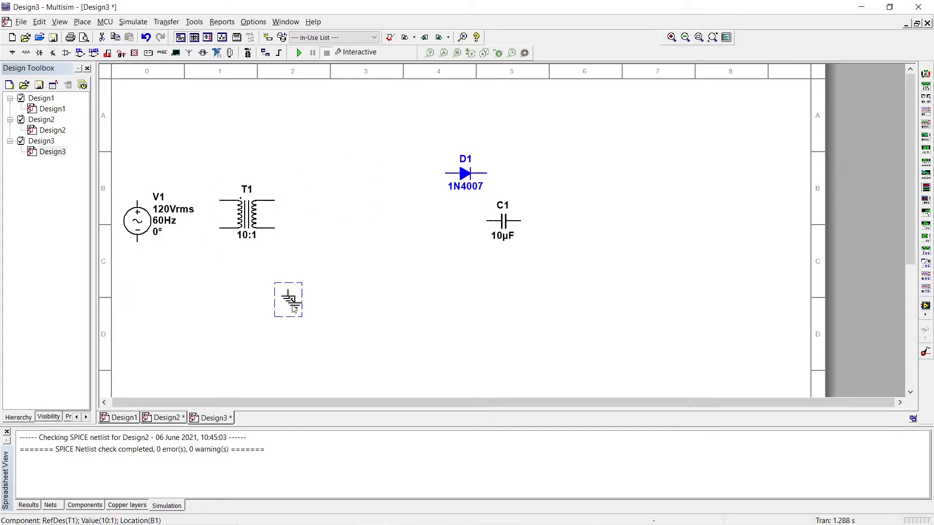
- Lower the ground, rotate D1 and C1 vertical, and set D1 just right of T1
{"action": "left_click", "coordinate": [309, 329]}
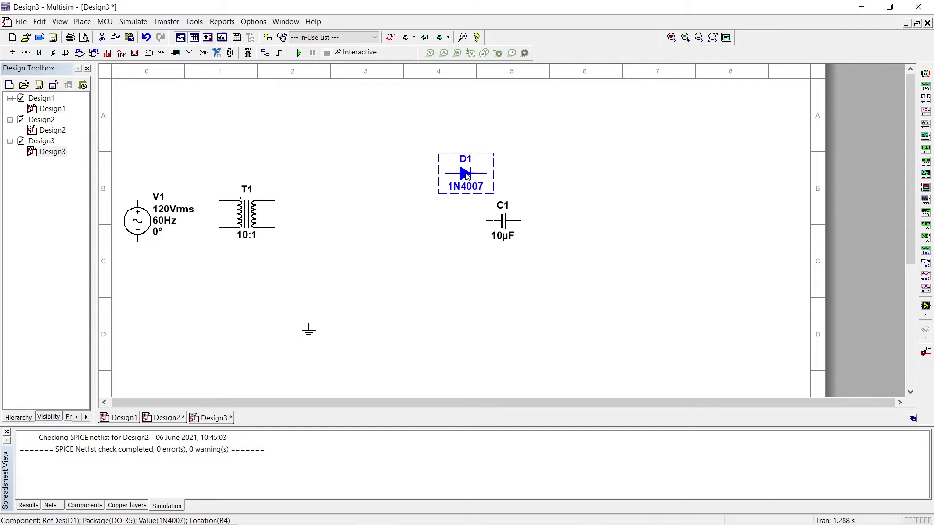
{"action": "key", "text": "ctrl+shift+r"}
{"action": "left_click_drag", "start_coordinate": [466, 175], "coordinate": [330, 183]}
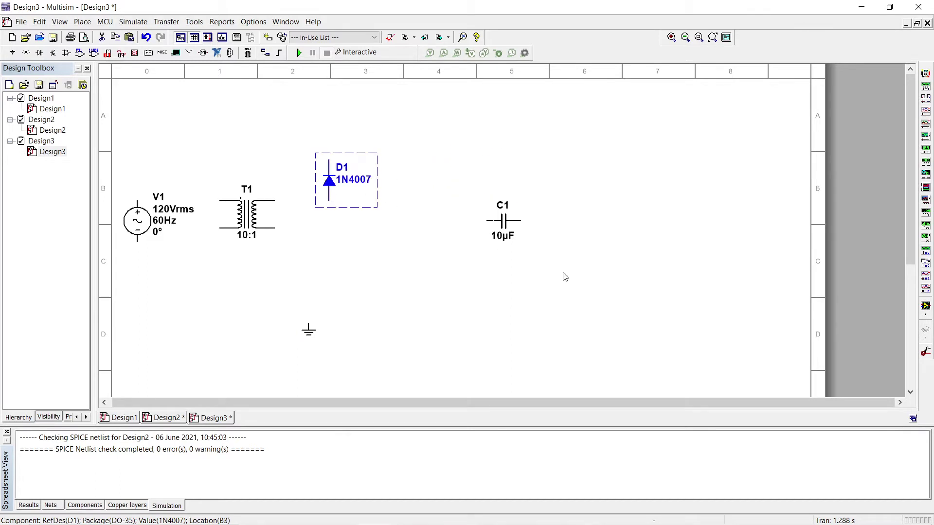
{"action": "left_click_drag", "start_coordinate": [504, 236], "coordinate": [560, 211]}
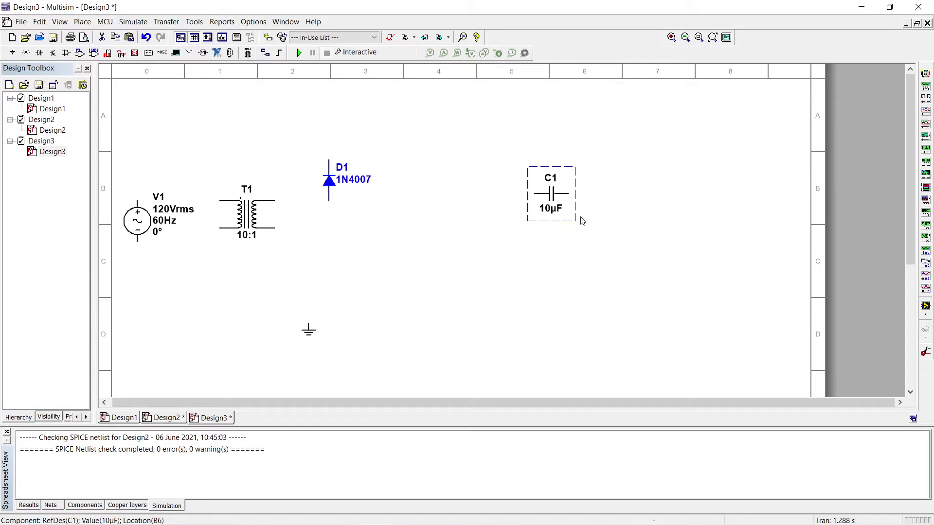
{"action": "key", "text": "ctrl+r"}
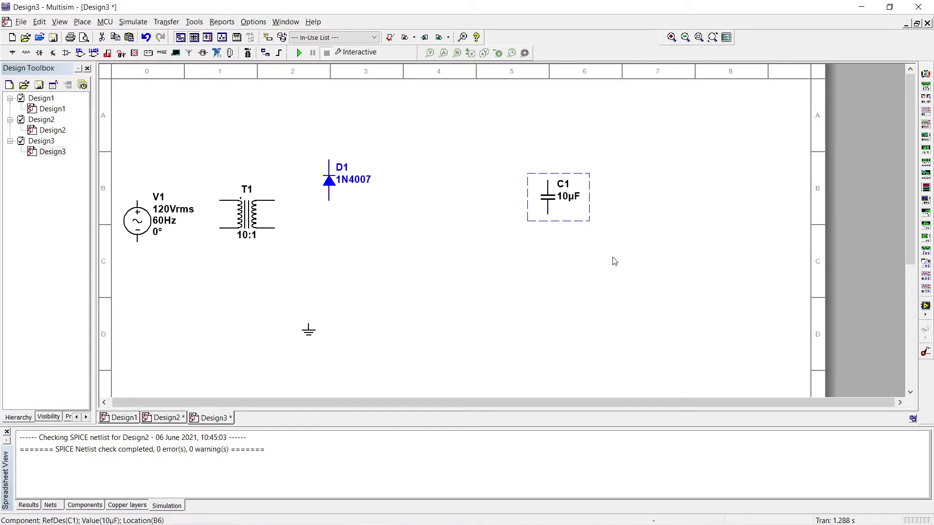
{"action": "left_click_drag", "start_coordinate": [548, 203], "coordinate": [555, 204]}
{"action": "left_click", "coordinate": [460, 248]}
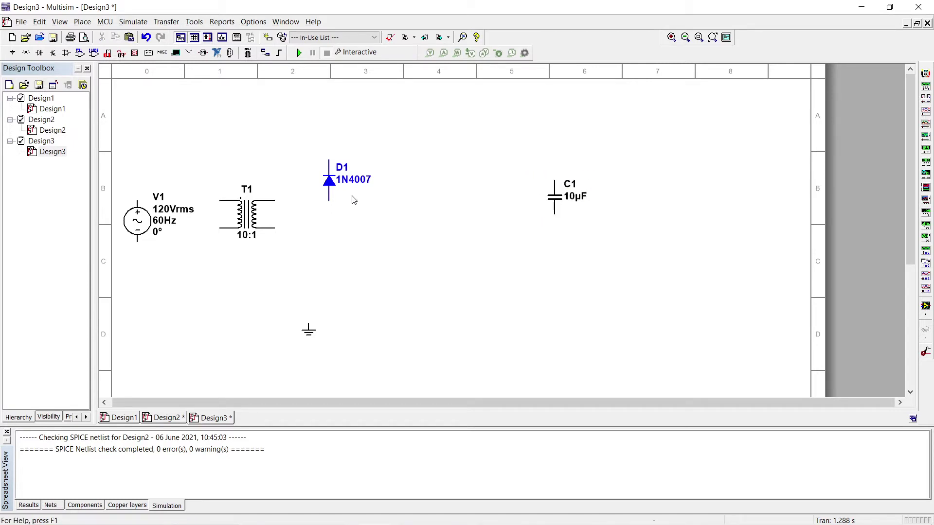
{"action": "left_click", "coordinate": [331, 189]}
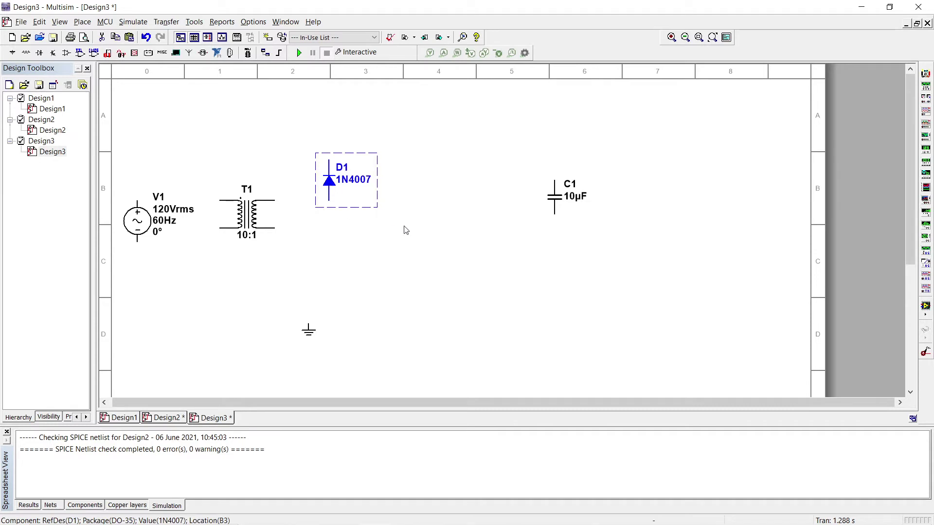
- Paste three copies of diode D1 as D2, D3 and D4, forming a square with D1
{"action": "key", "text": "ctrl+v"}
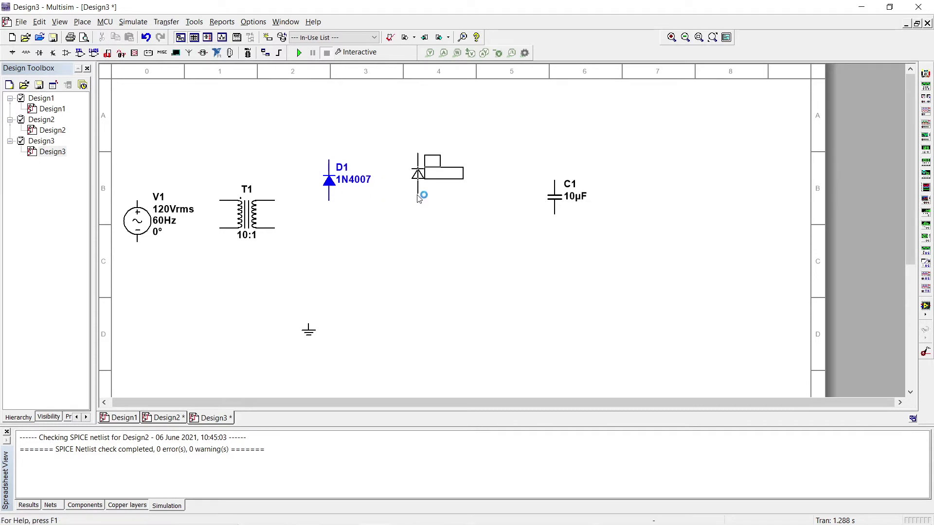
{"action": "left_click", "coordinate": [420, 196]}
{"action": "left_click", "coordinate": [421, 195]}
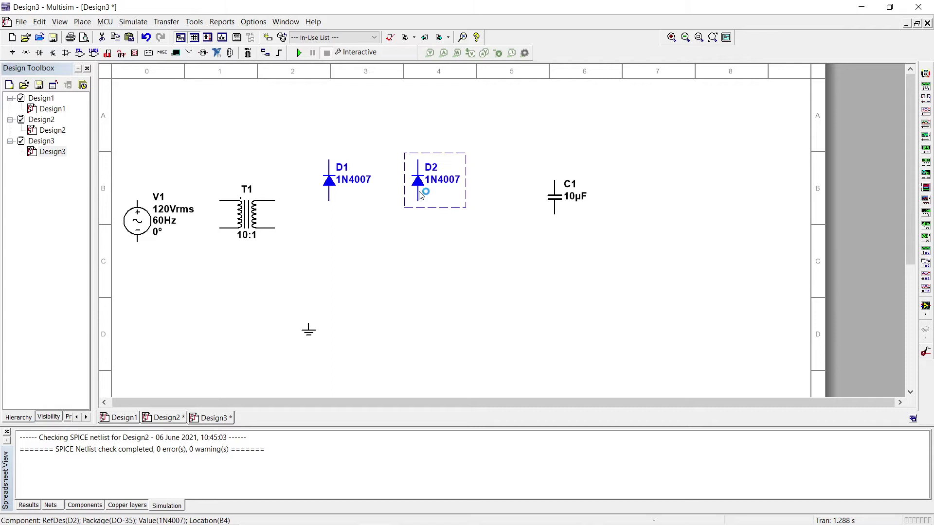
{"action": "key", "text": "ctrl+v"}
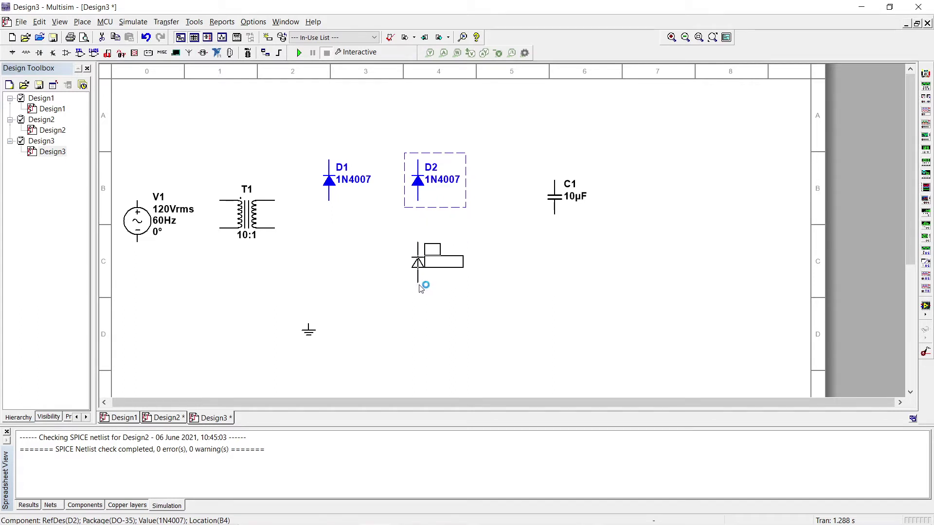
{"action": "left_click", "coordinate": [419, 285]}
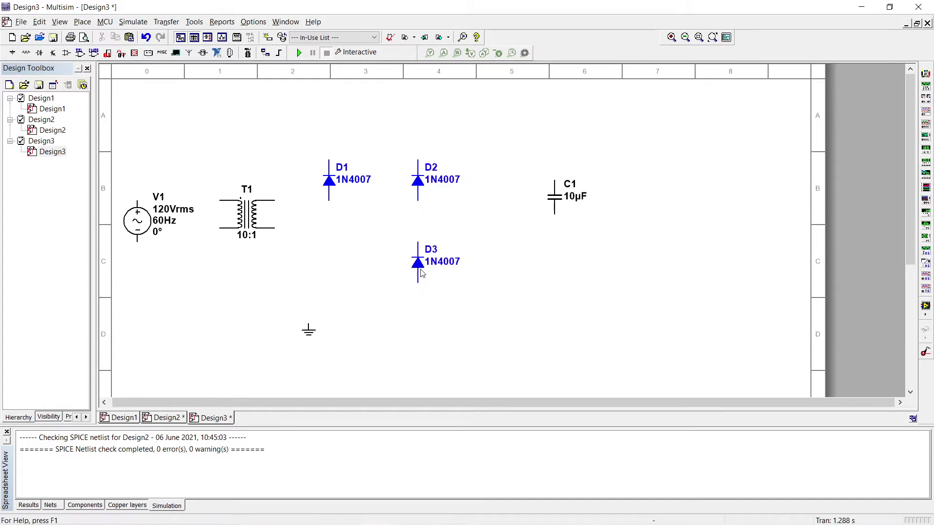
{"action": "left_click", "coordinate": [422, 273]}
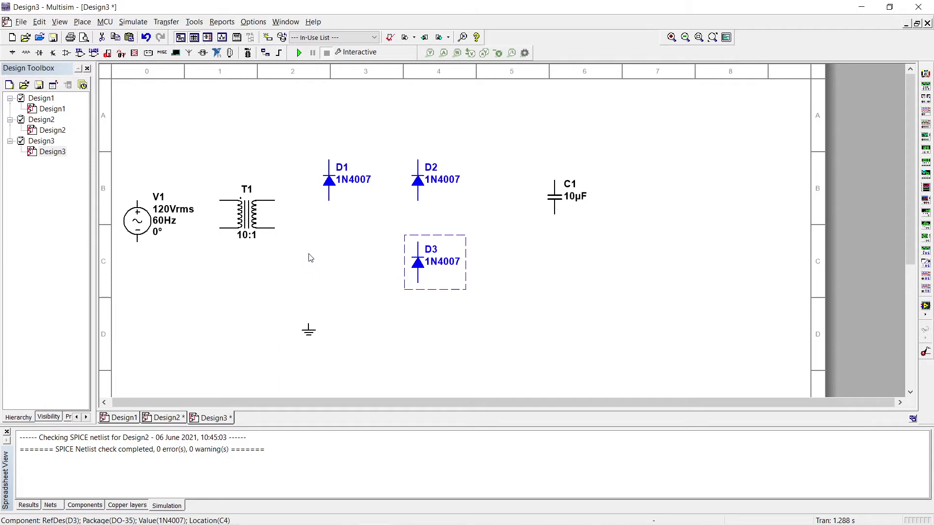
{"action": "key", "text": "ctrl+v"}
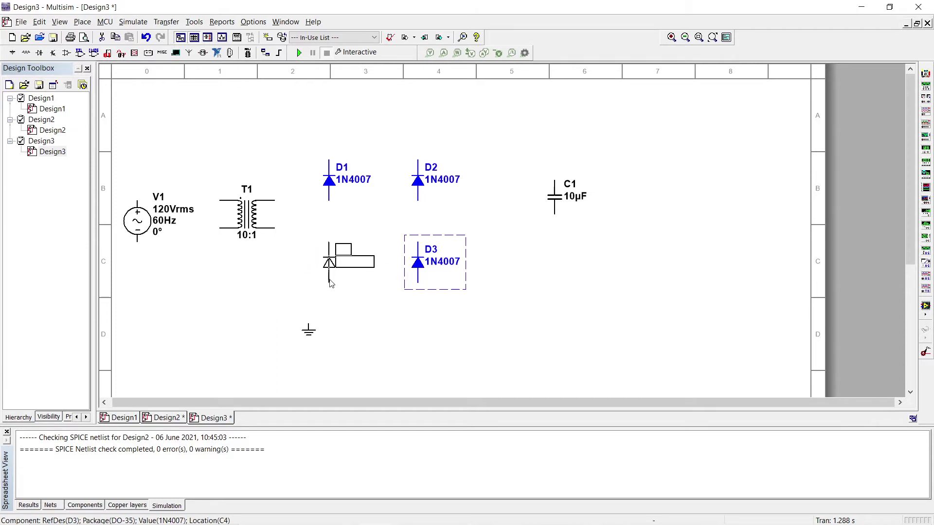
{"action": "left_click", "coordinate": [330, 284]}
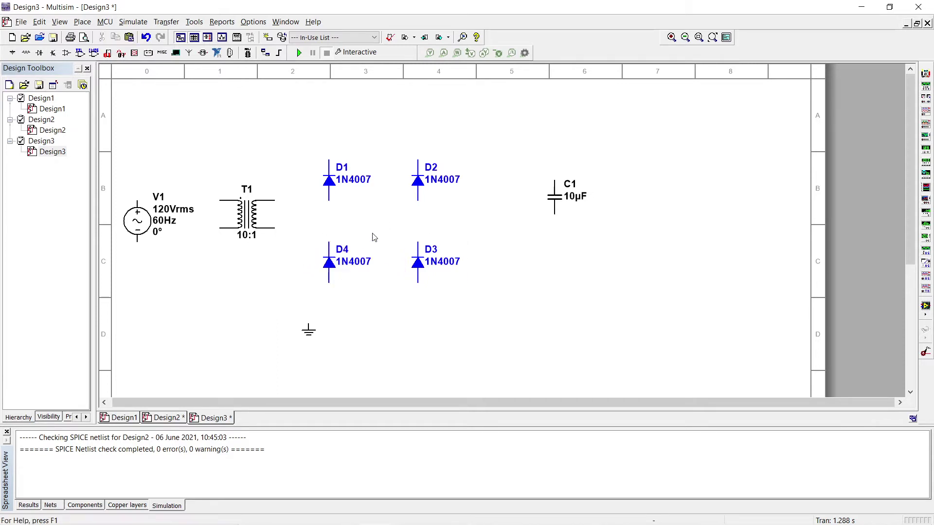
- Wire diodes D1–D4 together into a bridge rectifier
{"action": "left_click", "coordinate": [328, 159]}
{"action": "left_click", "coordinate": [418, 159]}
{"action": "left_click", "coordinate": [418, 200]}
{"action": "left_click", "coordinate": [418, 242]}
{"action": "left_click", "coordinate": [417, 282]}
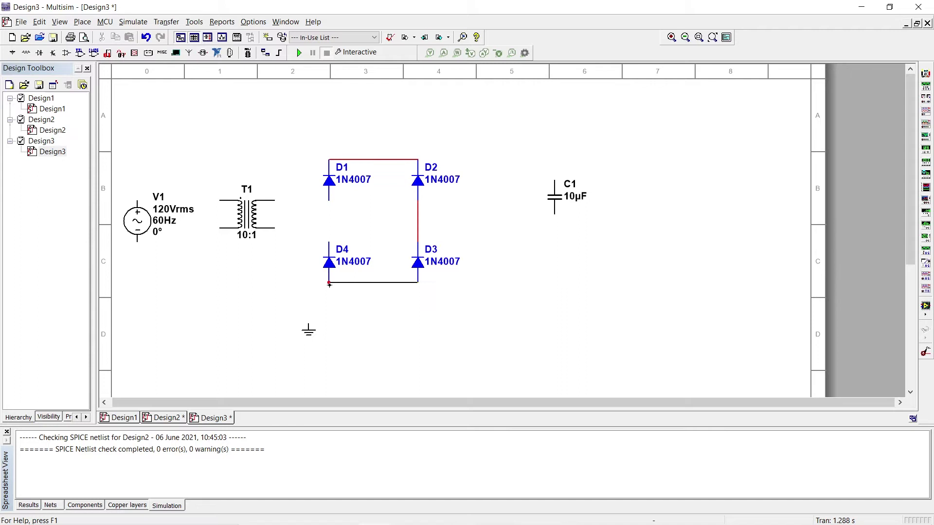
{"action": "left_click", "coordinate": [329, 283]}
{"action": "left_click", "coordinate": [329, 242]}
{"action": "left_click", "coordinate": [329, 200]}
- Move the bridge closer to T1 and wire T1's secondary pins to the bridge's input nodes
{"action": "left_click_drag", "start_coordinate": [306, 127], "coordinate": [434, 305]}
{"action": "left_click_drag", "start_coordinate": [329, 262], "coordinate": [288, 256]}
{"action": "left_click", "coordinate": [235, 239]}
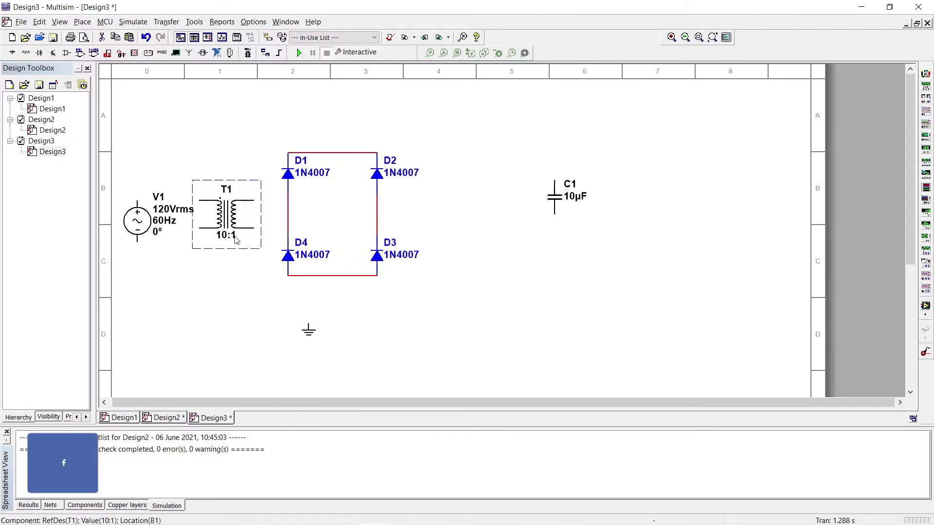
{"action": "left_click", "coordinate": [254, 201]}
{"action": "left_click", "coordinate": [288, 200]}
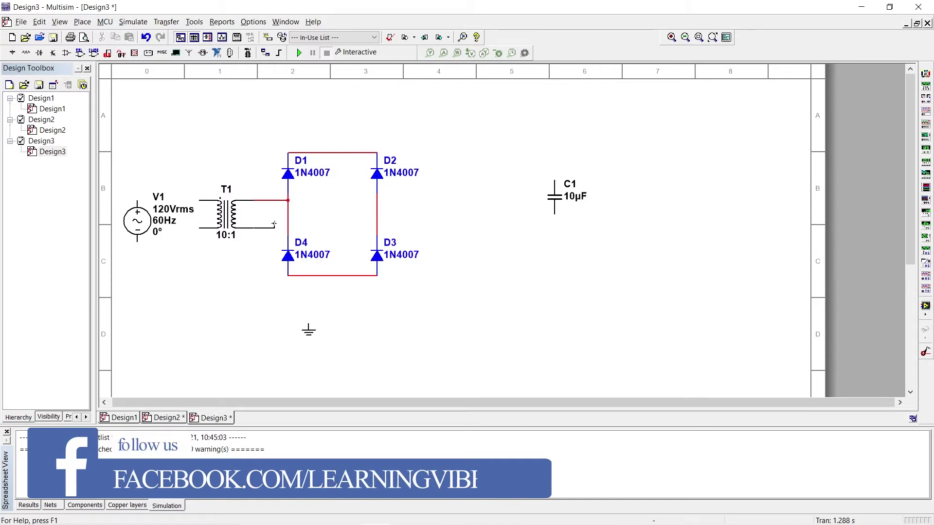
{"action": "left_click", "coordinate": [378, 228]}
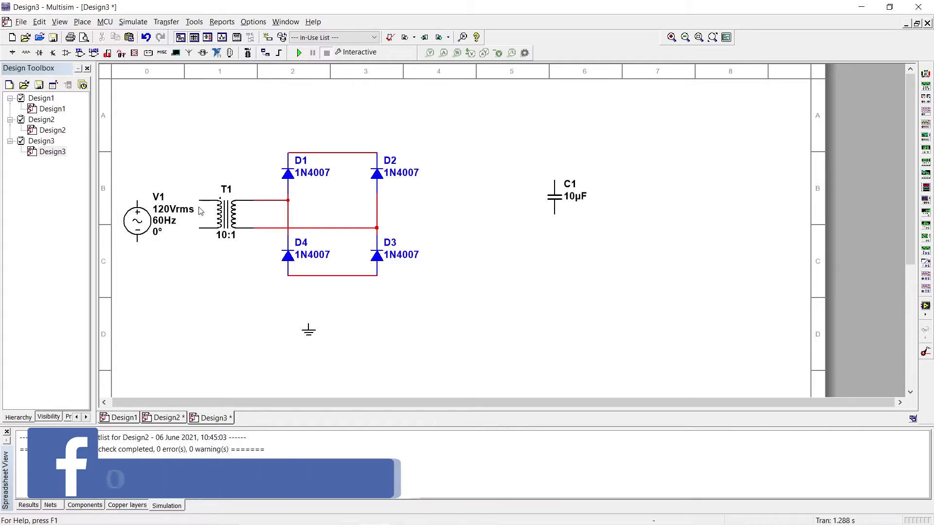
- Connect V1's terminals across T1's primary winding
{"action": "left_click", "coordinate": [137, 202]}
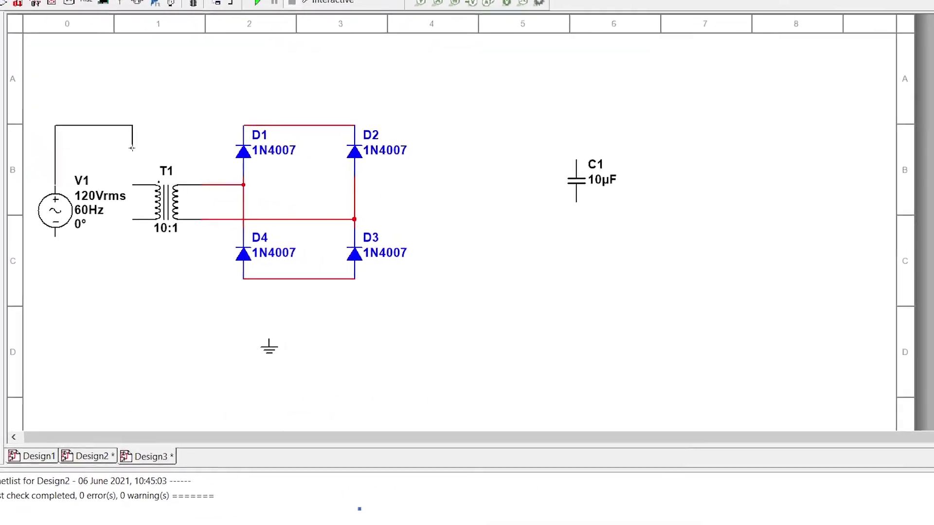
{"action": "left_click", "coordinate": [145, 188]}
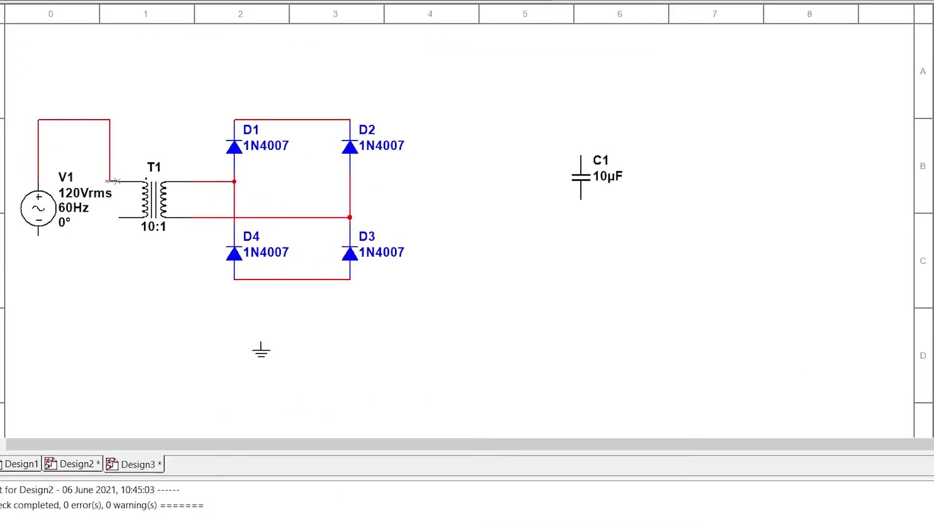
{"action": "left_click", "coordinate": [120, 219]}
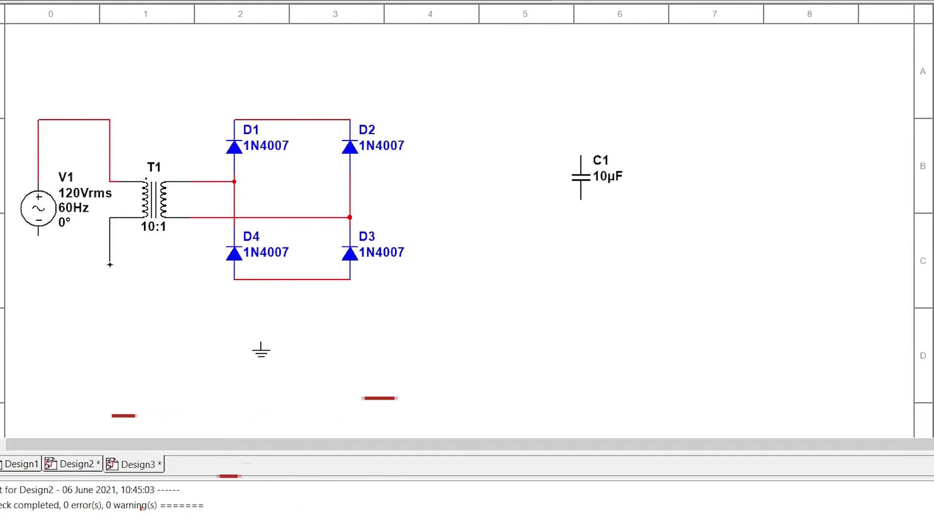
{"action": "left_click", "coordinate": [38, 234]}
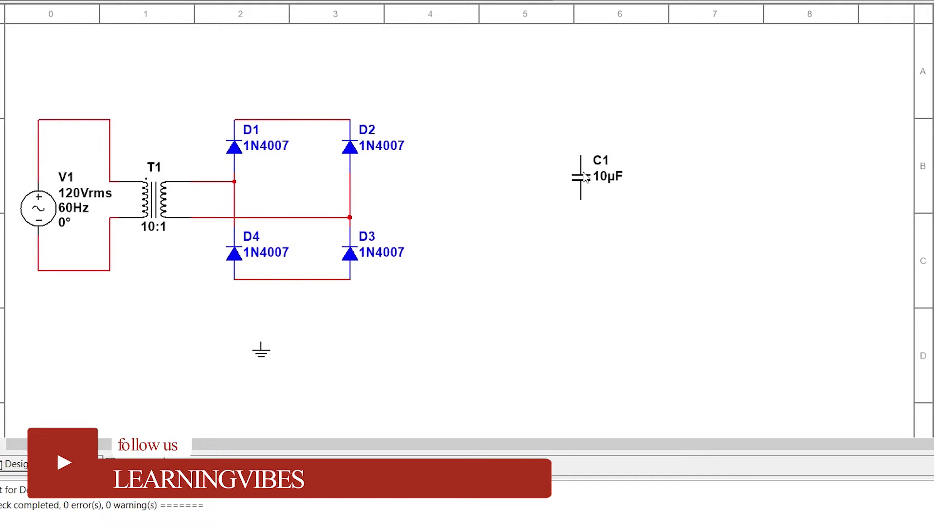
- Move C1 beside the bridge and wire its pins to the bridge's top and bottom rails
{"action": "left_click_drag", "start_coordinate": [585, 177], "coordinate": [430, 213]}
{"action": "left_click", "coordinate": [429, 183]}
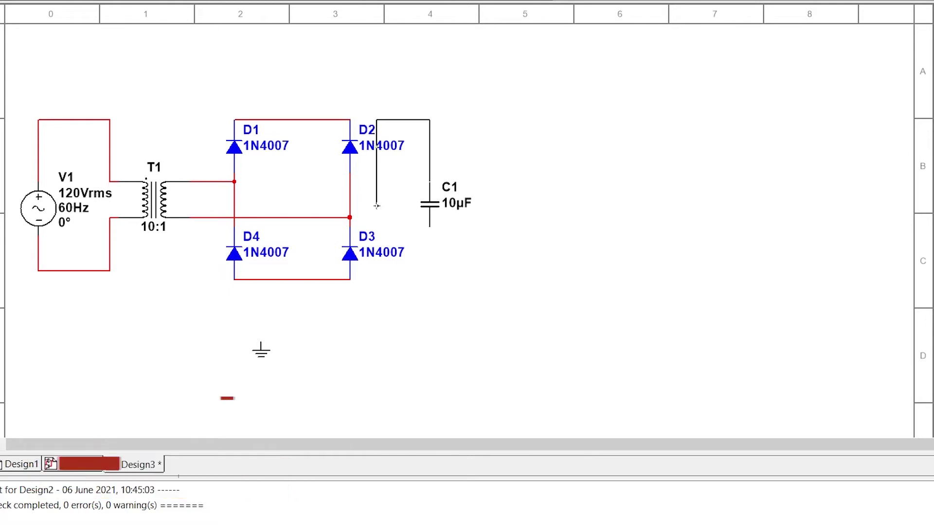
{"action": "left_click", "coordinate": [341, 119]}
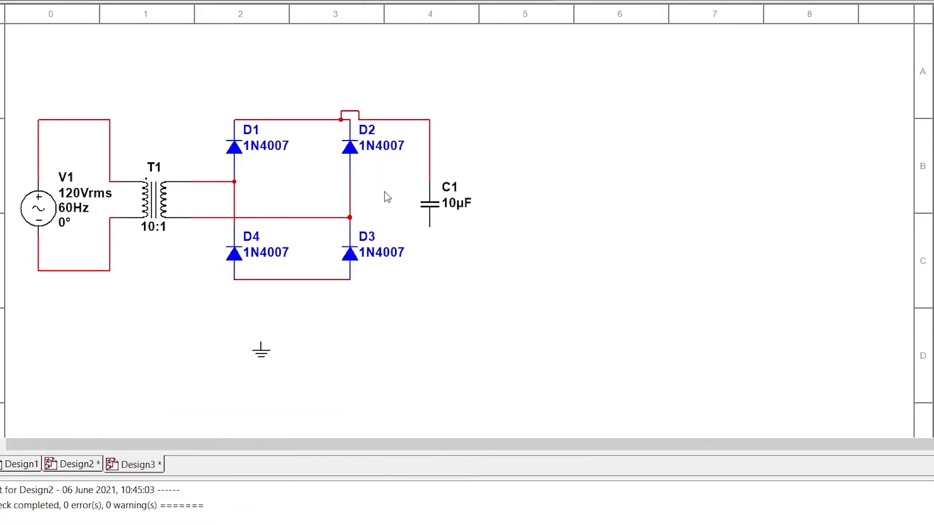
{"action": "left_click", "coordinate": [429, 226]}
{"action": "left_click", "coordinate": [341, 279]}
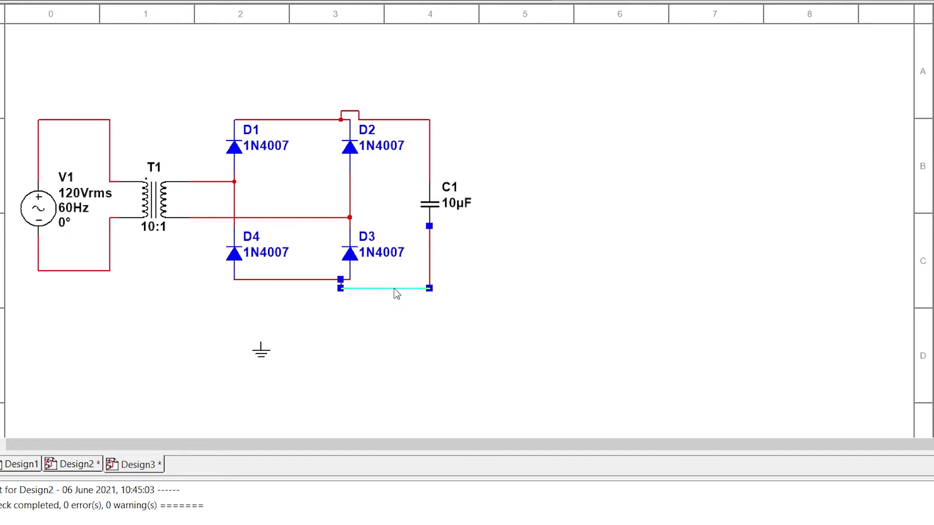
- Straighten C1's top and bottom wires so they run flat along the bridge rails
{"action": "left_click_drag", "start_coordinate": [395, 290], "coordinate": [394, 282]}
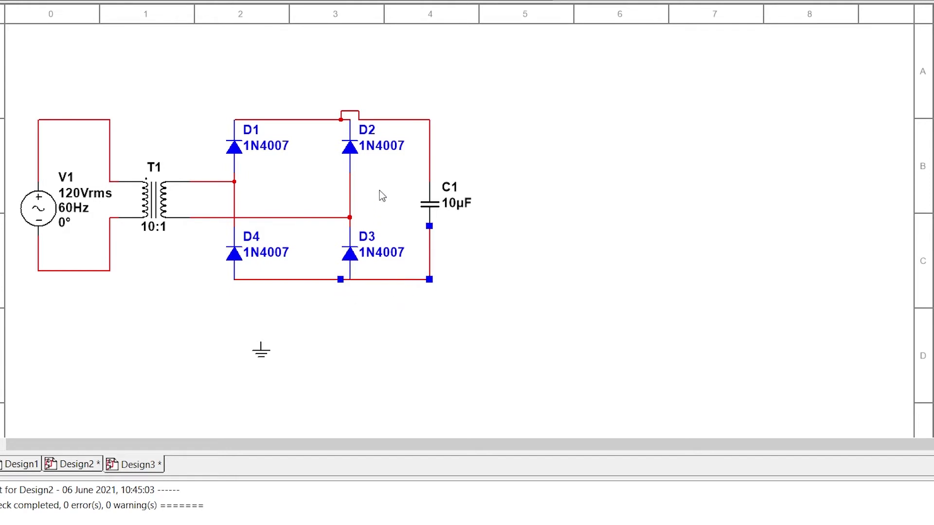
{"action": "left_click", "coordinate": [355, 117]}
{"action": "left_click_drag", "start_coordinate": [352, 113], "coordinate": [352, 119]}
{"action": "left_click", "coordinate": [527, 141]}
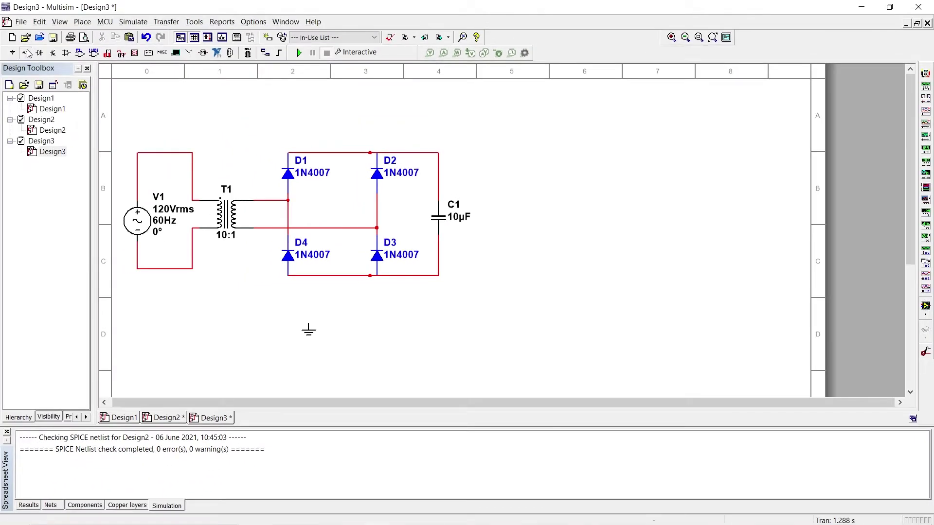
{"action": "left_click", "coordinate": [26, 52]}
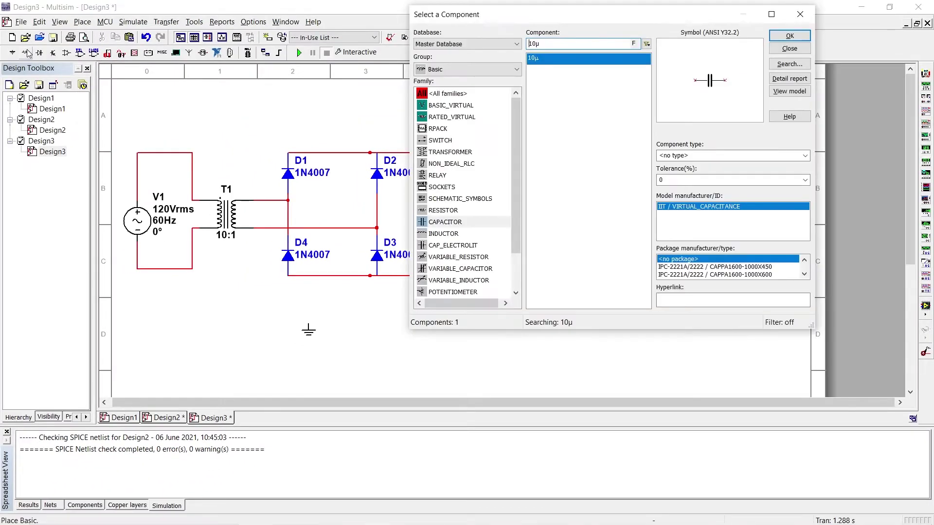
- Place a 1kΩ resistor R1 from the Basic RESISTOR family to the right of C1
{"action": "left_click", "coordinate": [440, 211]}
{"action": "left_click", "coordinate": [789, 36]}
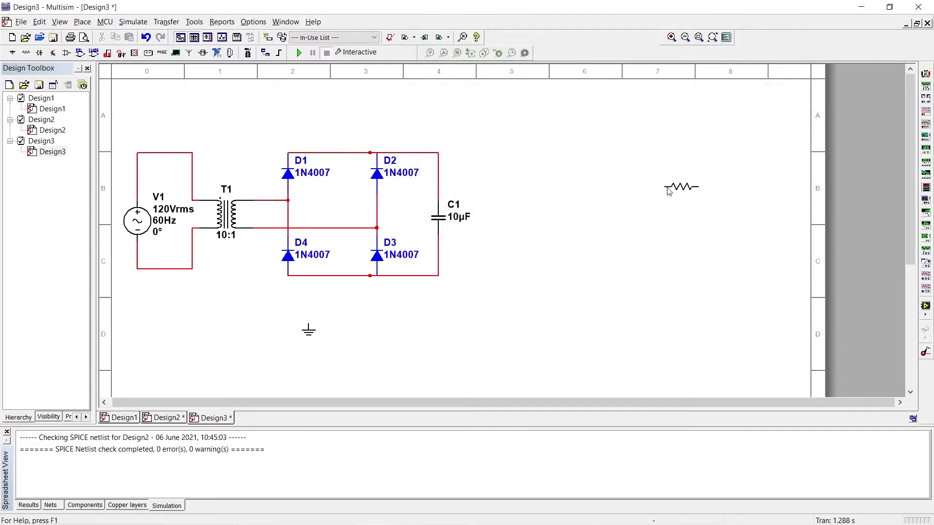
{"action": "left_click", "coordinate": [667, 191]}
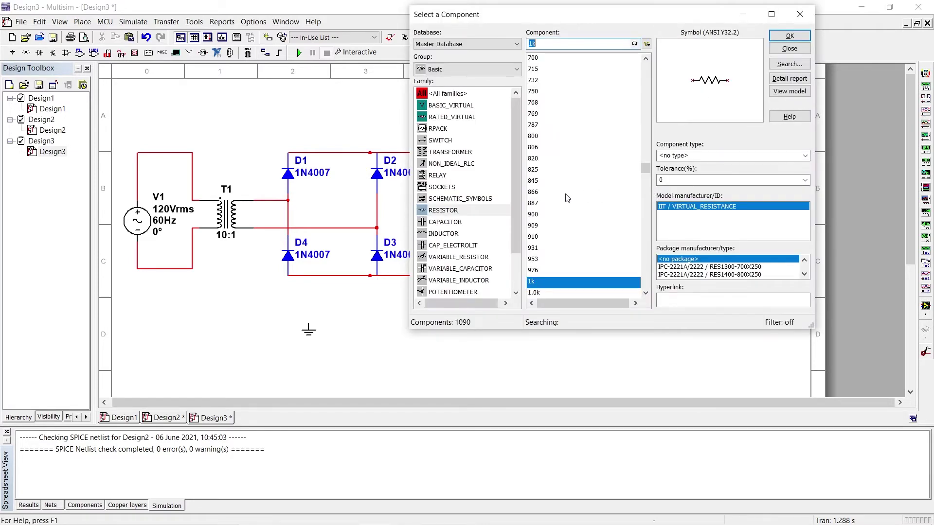
- Select the 1N4734A zener diode from Diodes > ZENER
{"action": "left_click", "coordinate": [476, 70]}
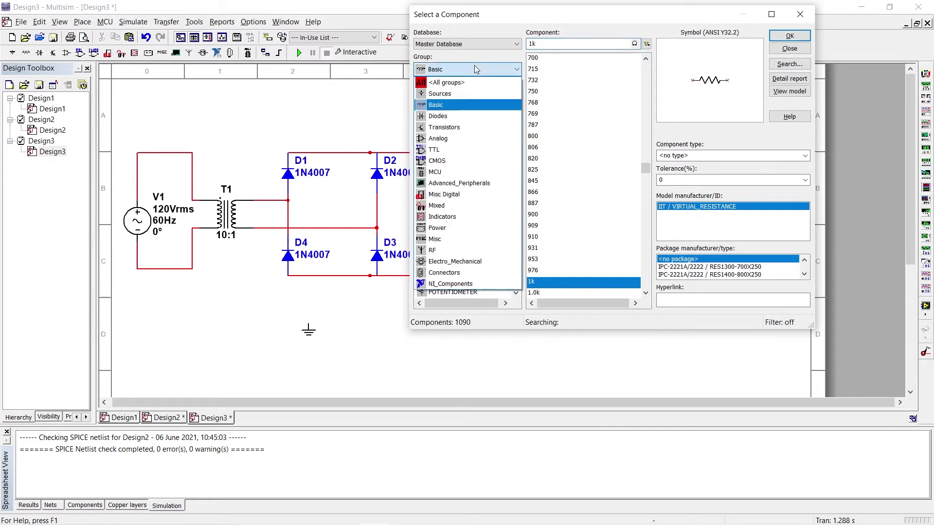
{"action": "left_click", "coordinate": [444, 116]}
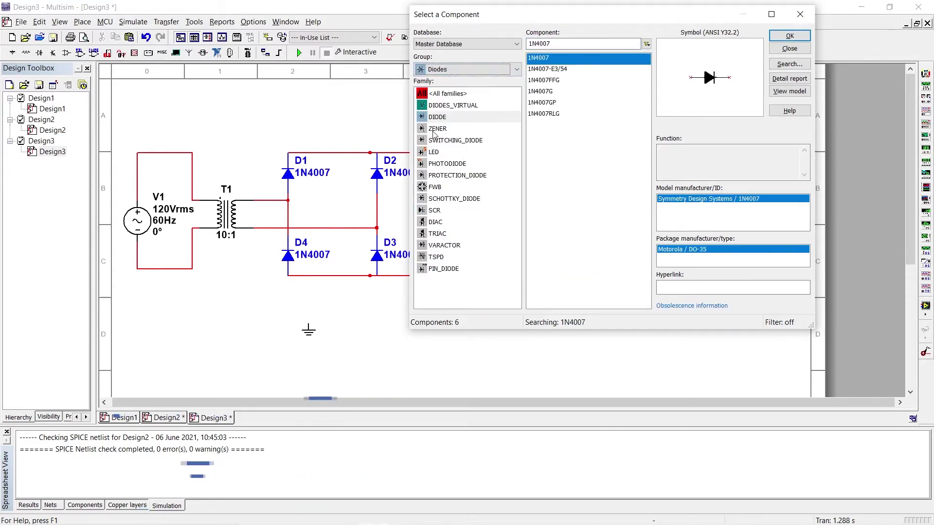
{"action": "left_click", "coordinate": [438, 129]}
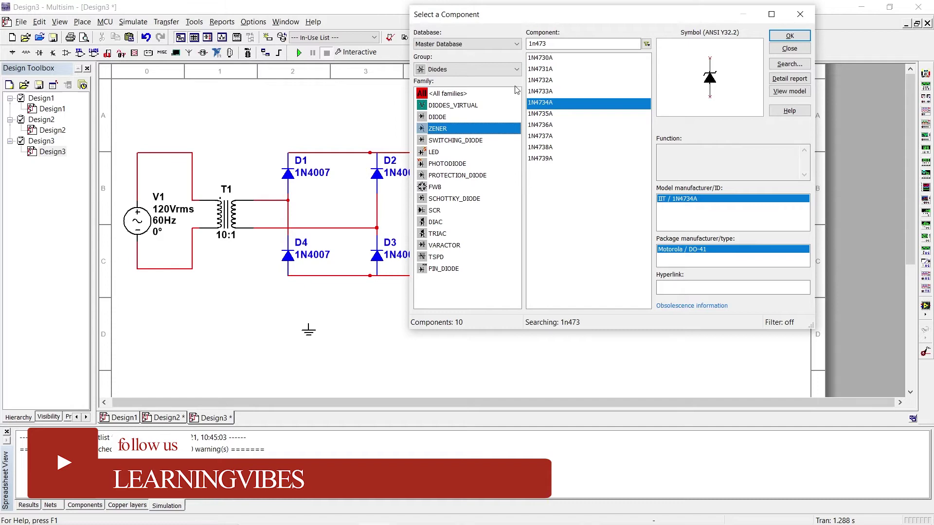
{"action": "double_click", "coordinate": [595, 103]}
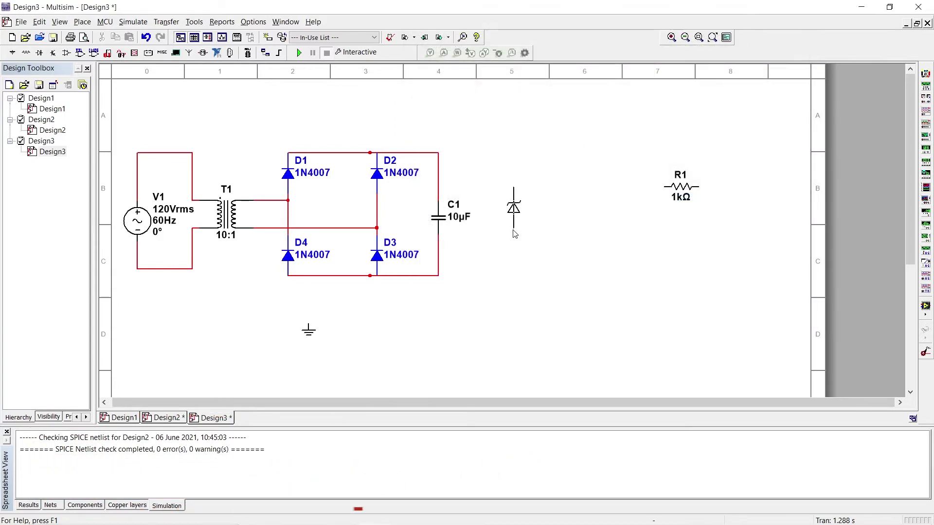
- Place zener D5 beside C1, then rotate resistor R1 vertical and move it toward the zener
{"action": "key", "text": "Escape"}
{"action": "left_click", "coordinate": [800, 14]}
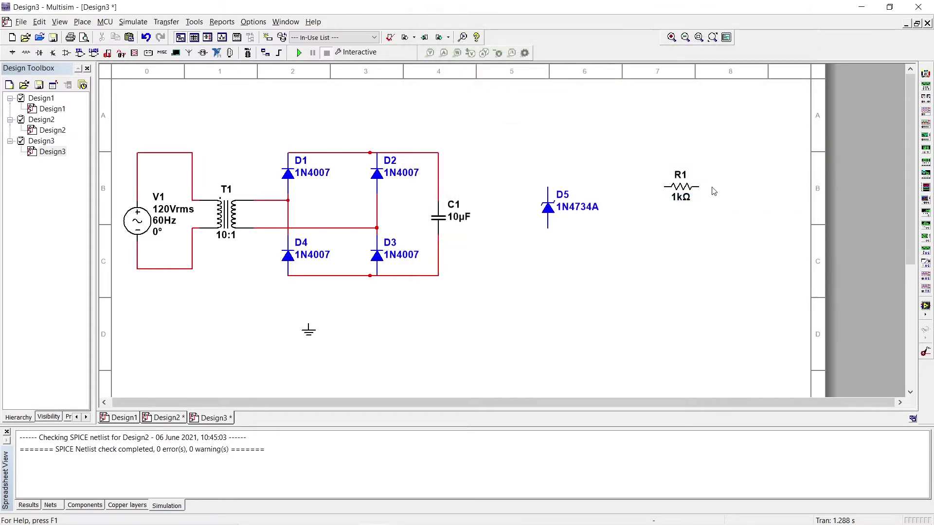
{"action": "left_click", "coordinate": [676, 189]}
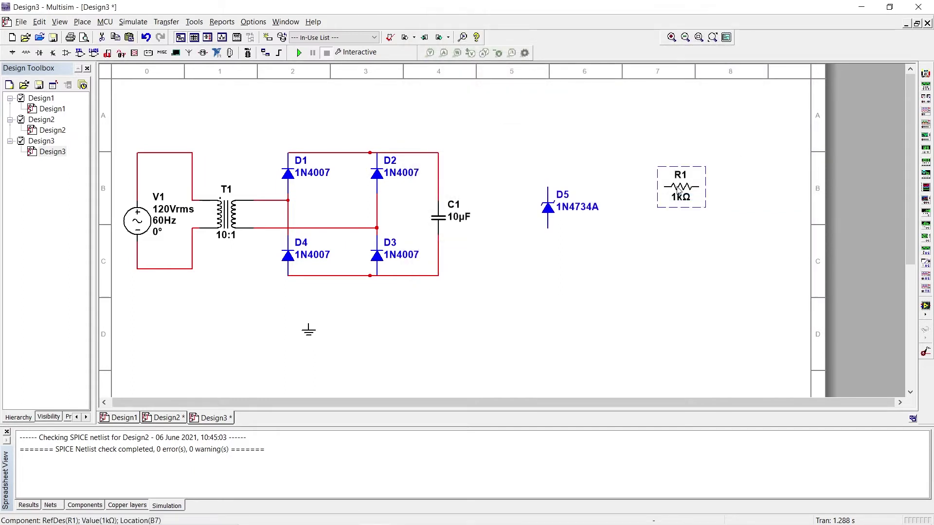
{"action": "key", "text": "ctrl+r"}
{"action": "left_click_drag", "start_coordinate": [677, 197], "coordinate": [632, 208]}
{"action": "left_click", "coordinate": [657, 223]}
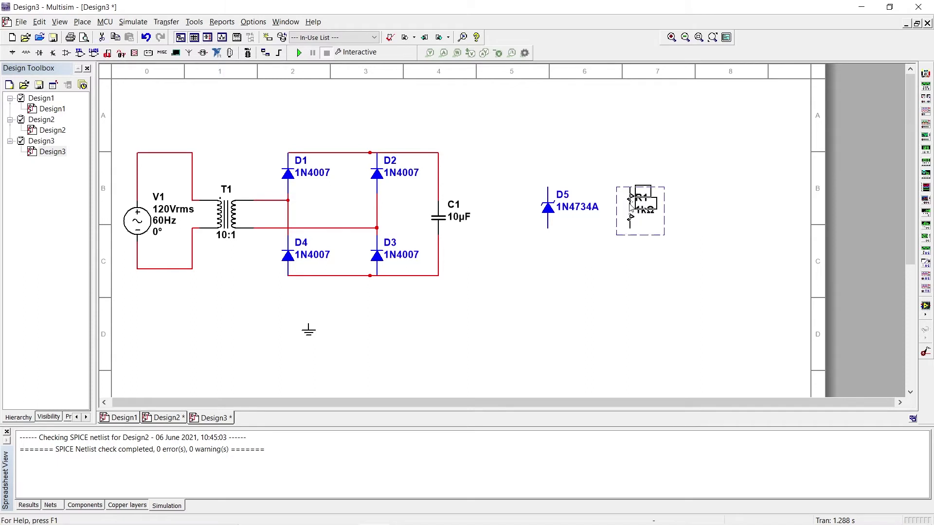
{"action": "left_click", "coordinate": [676, 204]}
- Copy R1 into a second 1kΩ resistor R2 and turn it horizontal above the zener
{"action": "left_click", "coordinate": [630, 208]}
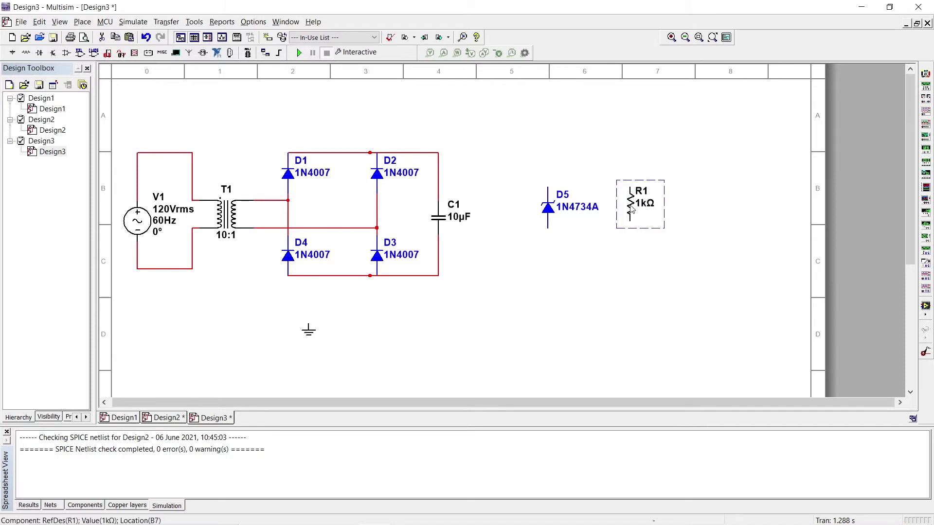
{"action": "key", "text": "ctrl+c"}
{"action": "key", "text": "ctrl+v"}
{"action": "left_click", "coordinate": [484, 158]}
{"action": "left_click", "coordinate": [485, 146]}
{"action": "key", "text": "ctrl+r"}
{"action": "left_click_drag", "start_coordinate": [478, 147], "coordinate": [509, 160]}
- Spread zener D5, R2 and R1 further to the right
{"action": "left_click_drag", "start_coordinate": [550, 215], "coordinate": [568, 208]}
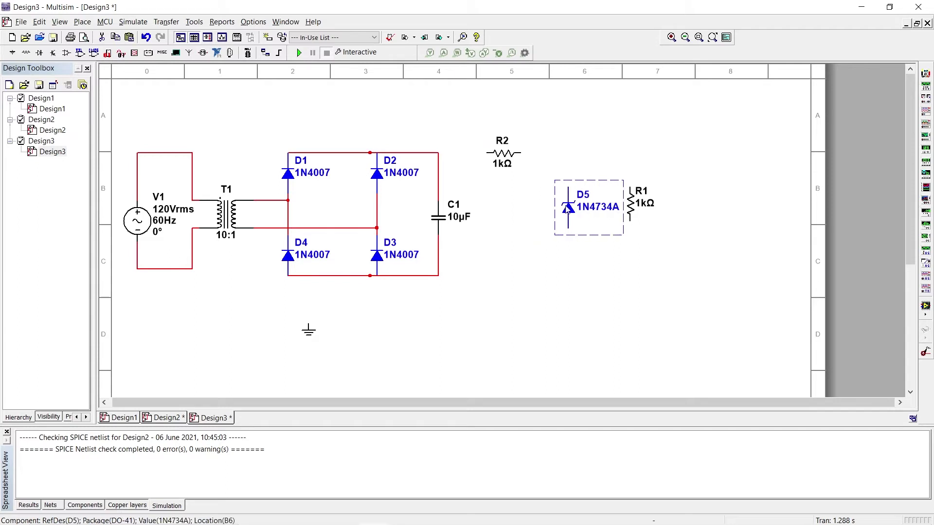
{"action": "left_click_drag", "start_coordinate": [504, 155], "coordinate": [526, 155]}
{"action": "left_click_drag", "start_coordinate": [630, 205], "coordinate": [711, 216]}
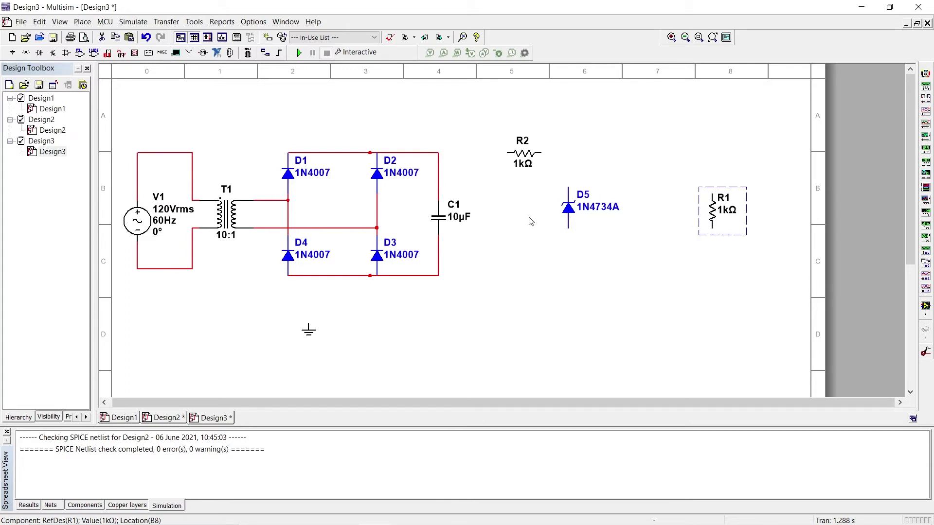
- Shift capacitor C1 right and straighten the top and bottom wires leading to it
{"action": "left_click", "coordinate": [448, 219]}
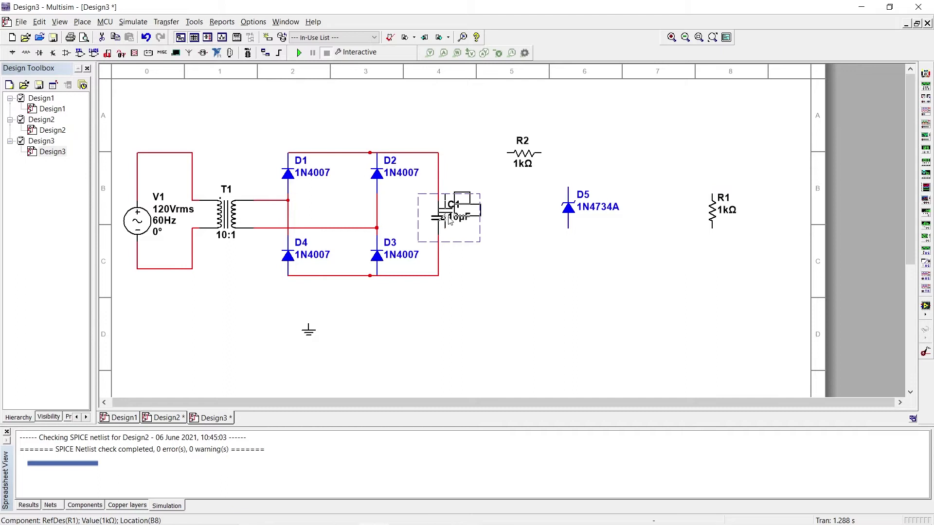
{"action": "left_click_drag", "start_coordinate": [449, 219], "coordinate": [461, 220]}
{"action": "left_click", "coordinate": [498, 286]}
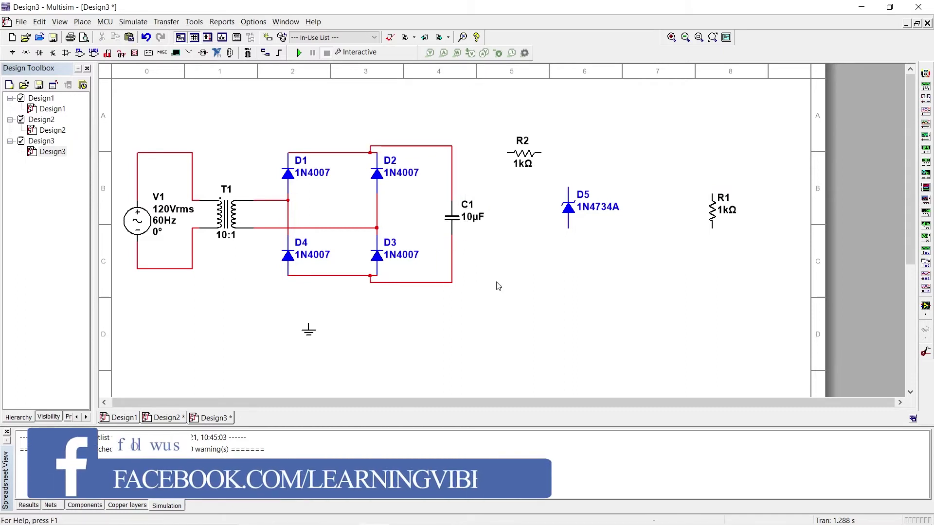
{"action": "left_click", "coordinate": [422, 146]}
{"action": "left_click_drag", "start_coordinate": [422, 146], "coordinate": [422, 153]}
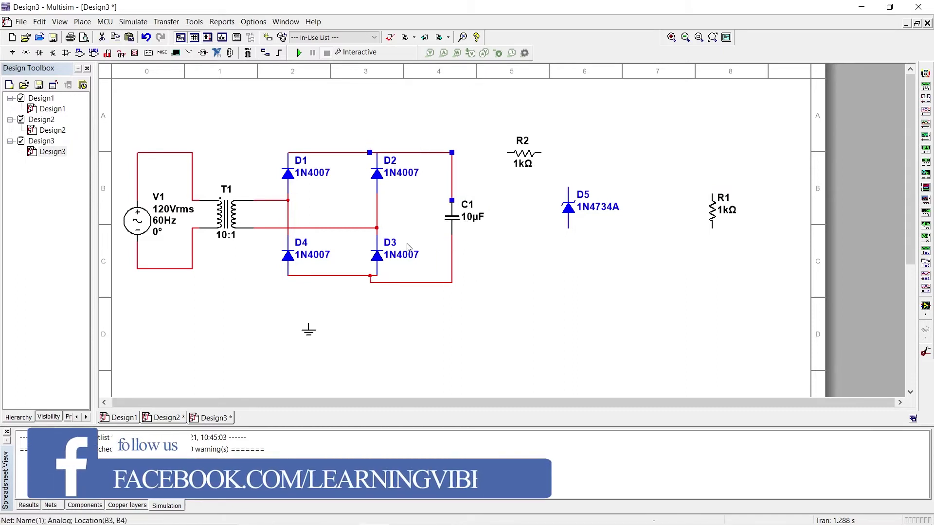
{"action": "left_click", "coordinate": [417, 282]}
{"action": "left_click_drag", "start_coordinate": [417, 282], "coordinate": [416, 276]}
{"action": "left_click", "coordinate": [424, 313]}
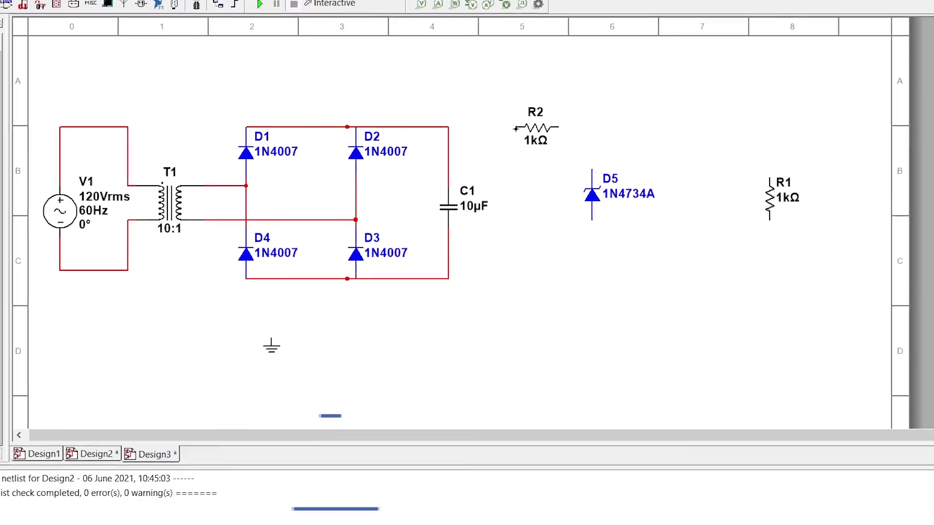
- Wire C1 to R2, R2 to zener D5, D5 to the bottom rail, and R1 across D5
{"action": "left_click", "coordinate": [510, 143]}
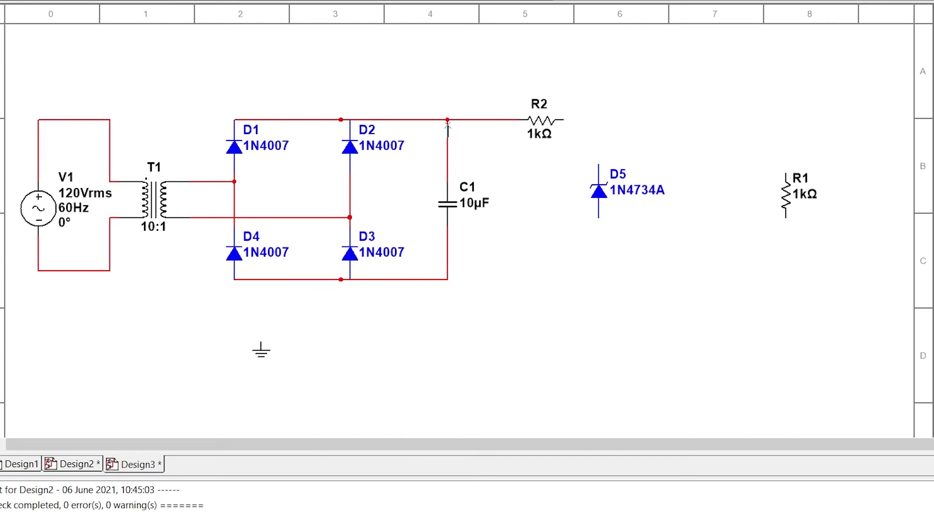
{"action": "left_click", "coordinate": [564, 119]}
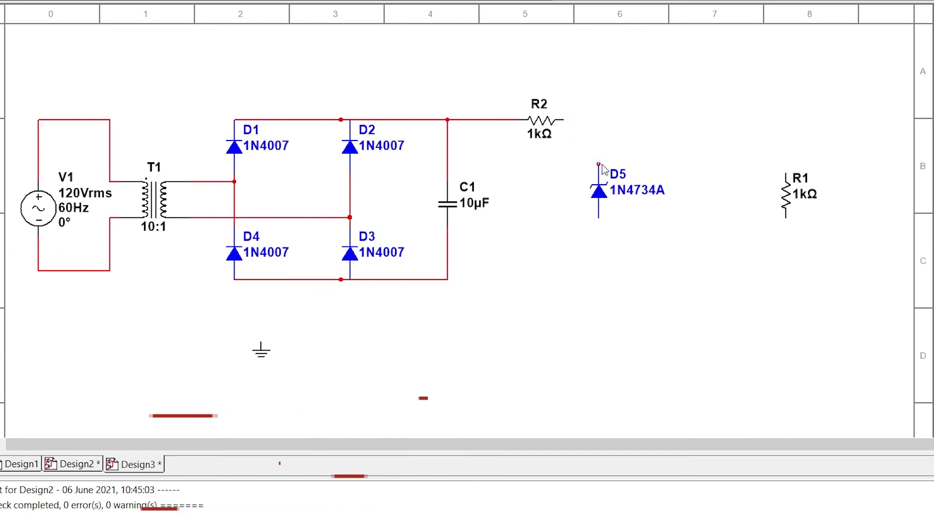
{"action": "left_click", "coordinate": [598, 166]}
{"action": "left_click", "coordinate": [447, 280]}
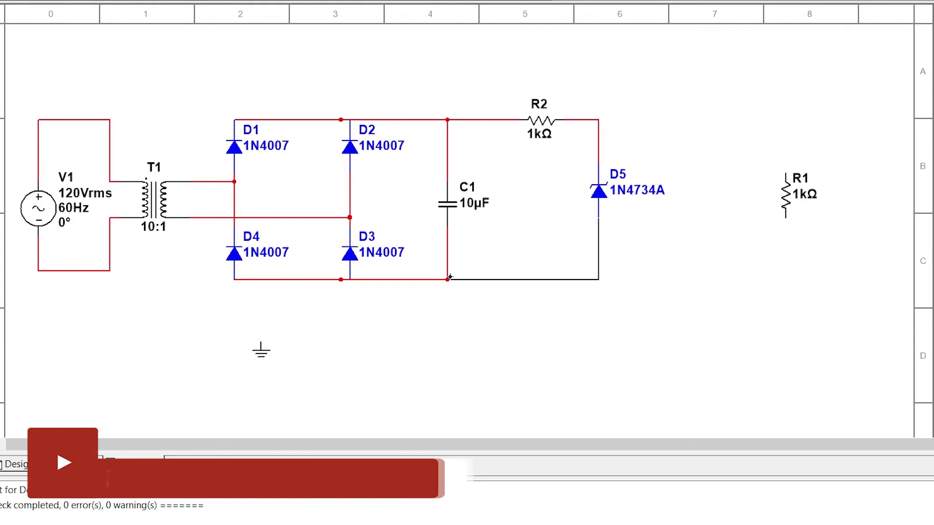
{"action": "left_click", "coordinate": [785, 170]}
{"action": "left_click", "coordinate": [598, 119]}
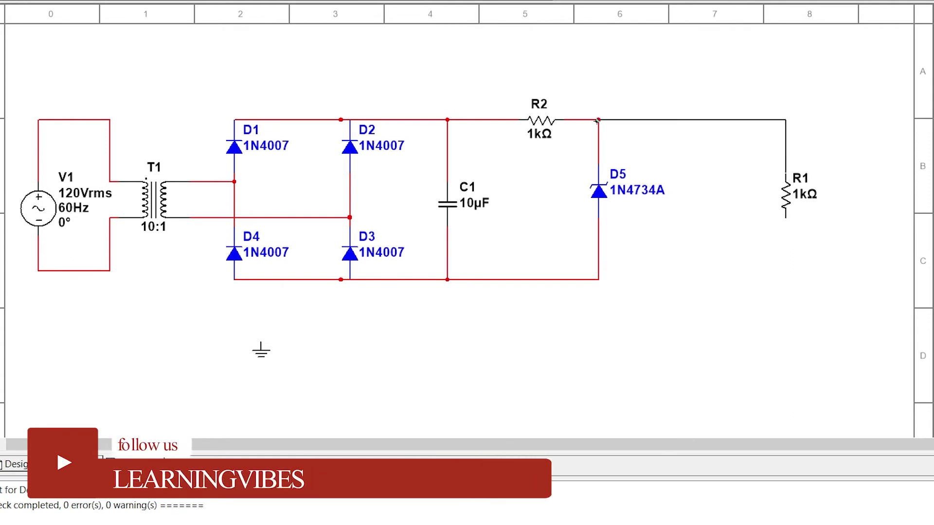
{"action": "left_click", "coordinate": [784, 217]}
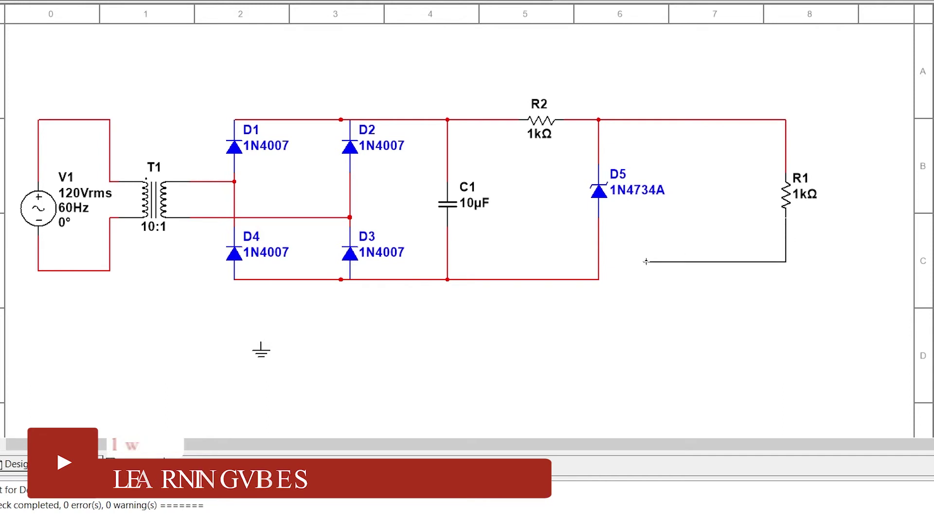
{"action": "left_click", "coordinate": [598, 279]}
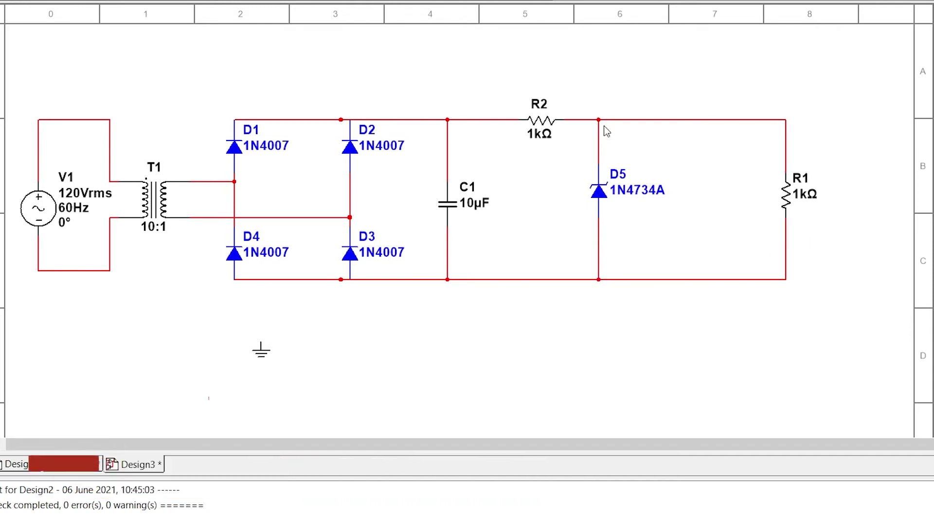
- Set R2 to 48 Ω and the AC source V1 to 220 Vrms at 50 Hz
{"action": "double_click", "coordinate": [541, 128]}
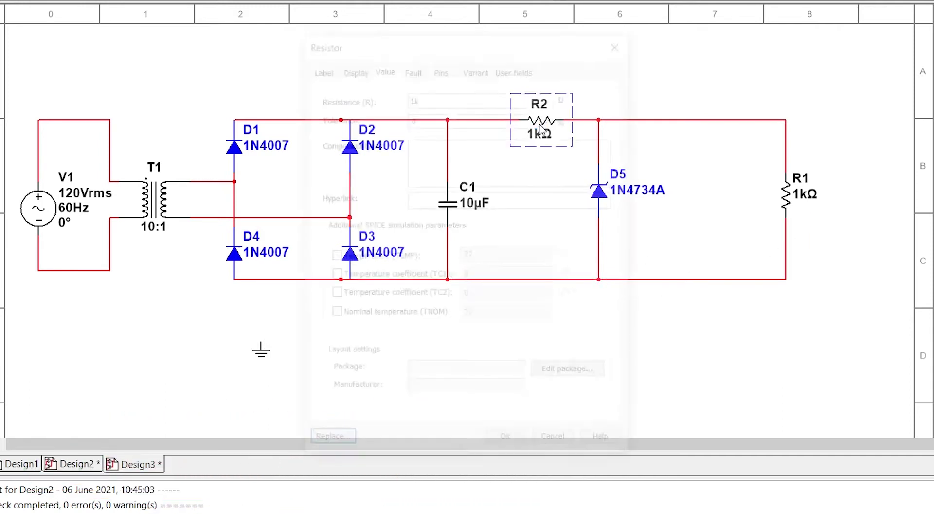
{"action": "type", "text": "78"}
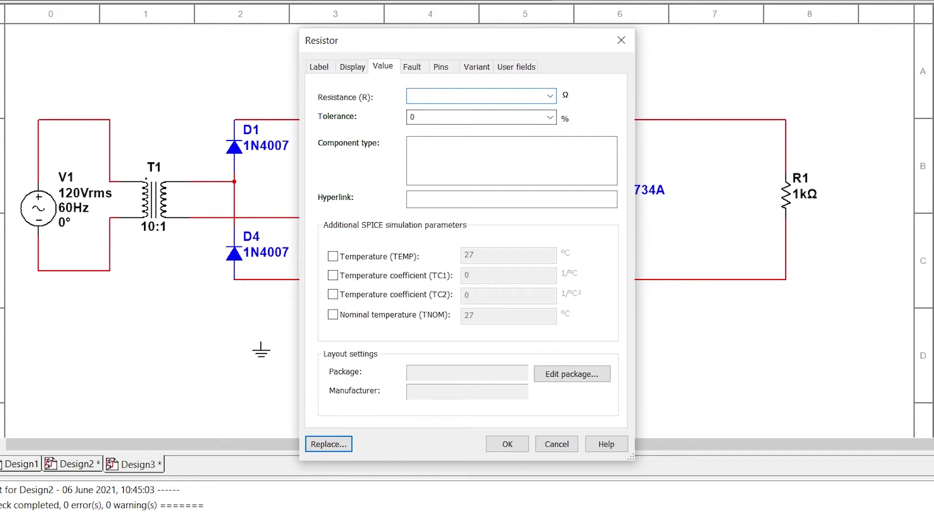
{"action": "key", "text": "Return"}
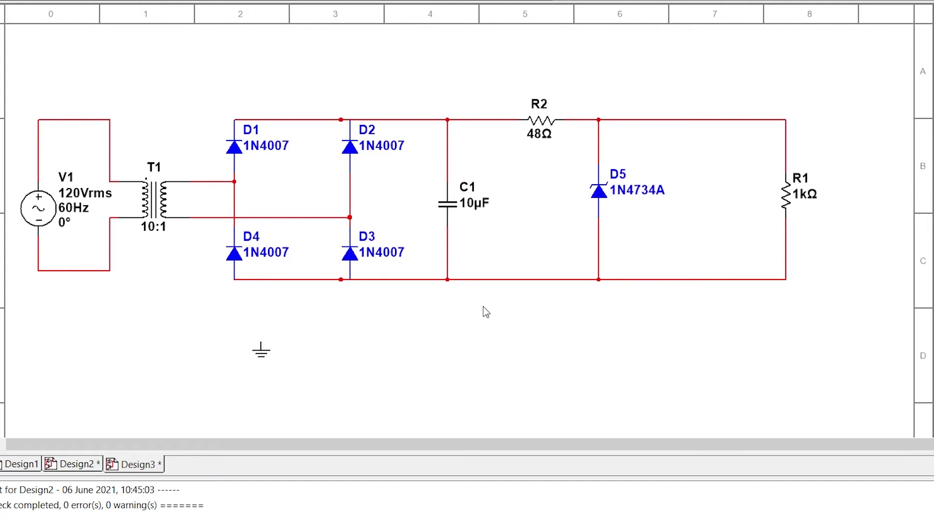
{"action": "double_click", "coordinate": [52, 213]}
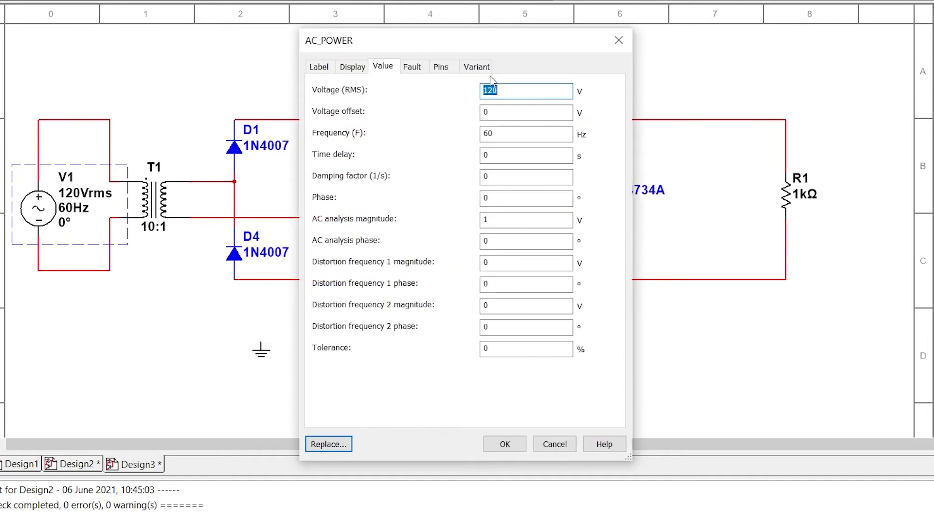
{"action": "type", "text": "22"}
{"action": "key", "text": "Tab"}
{"action": "key", "text": "Return"}
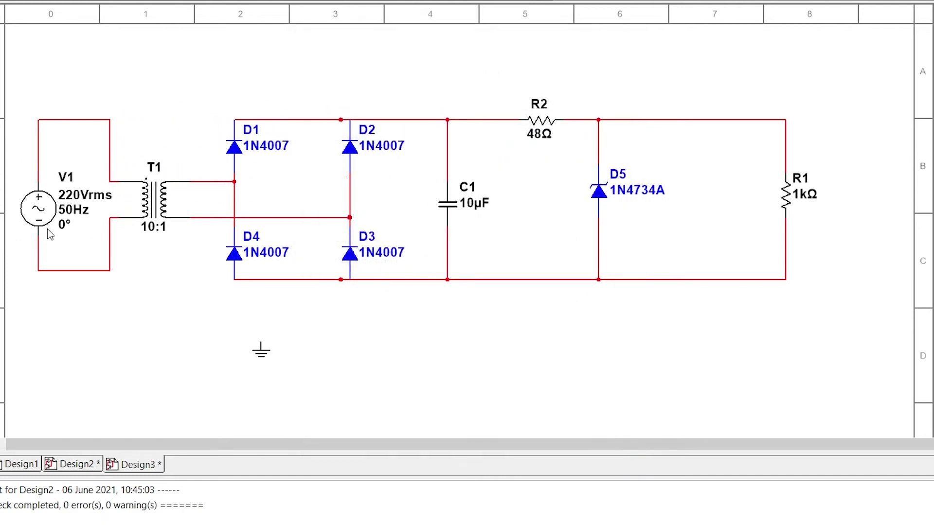
- Give transformer T1 220 primary turns and 12 secondary turns for a 220:12 ratio
{"action": "double_click", "coordinate": [152, 208]}
{"action": "left_click", "coordinate": [424, 166]}
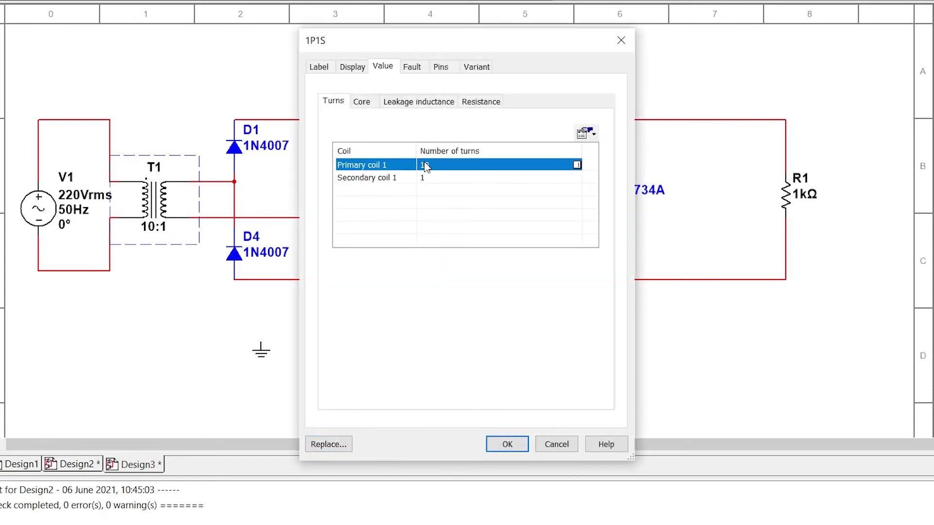
{"action": "left_click", "coordinate": [424, 166]}
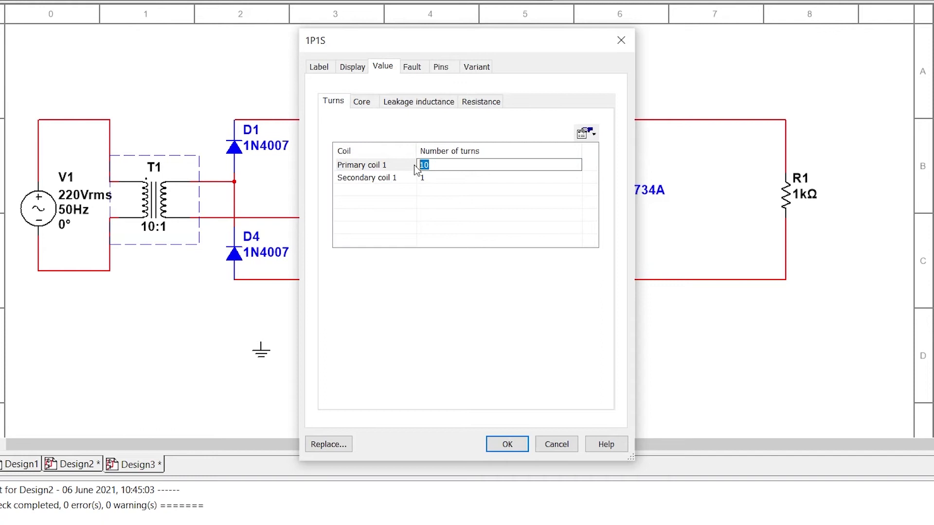
{"action": "type", "text": "22"}
{"action": "key", "text": "Return"}
{"action": "left_click", "coordinate": [424, 180]}
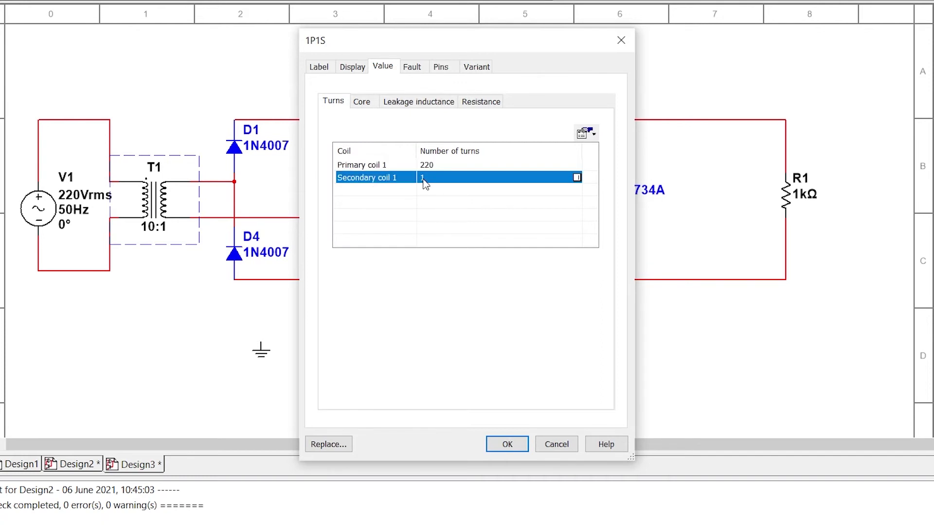
{"action": "left_click", "coordinate": [423, 177]}
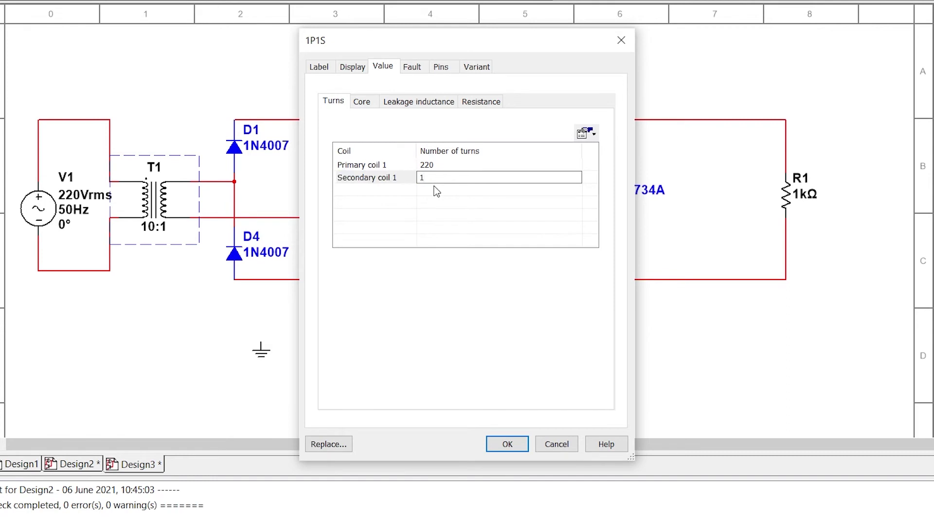
{"action": "left_click", "coordinate": [506, 447]}
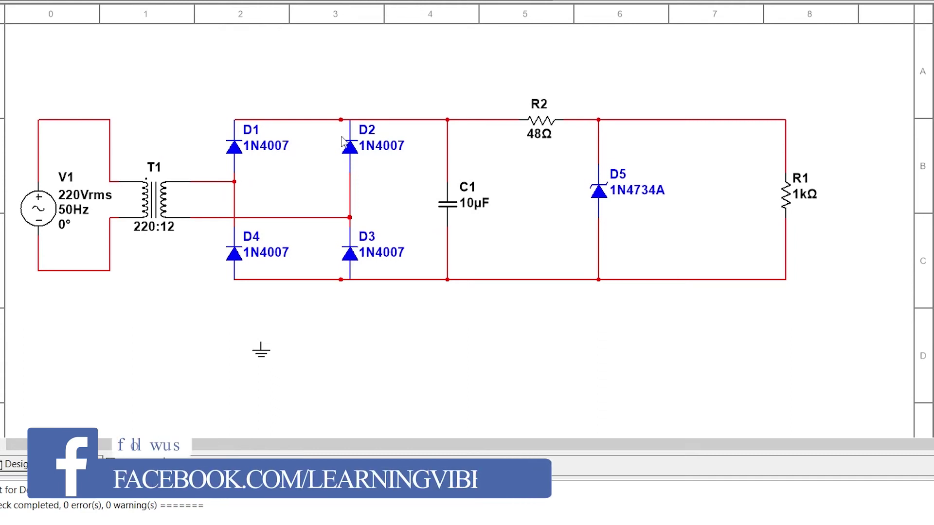
- Change capacitor C1's capacitance to 30 µF
{"action": "double_click", "coordinate": [450, 214]}
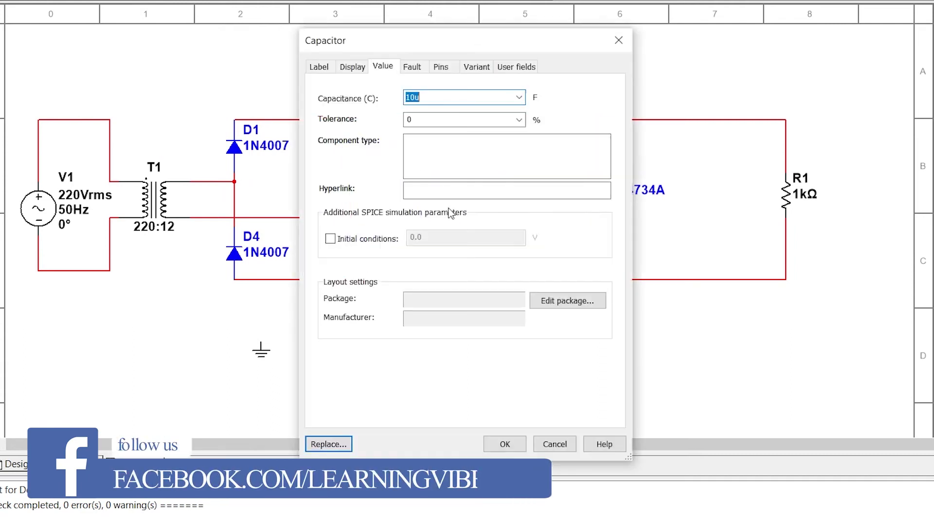
{"action": "type", "text": "30u"}
{"action": "key", "text": "Return"}
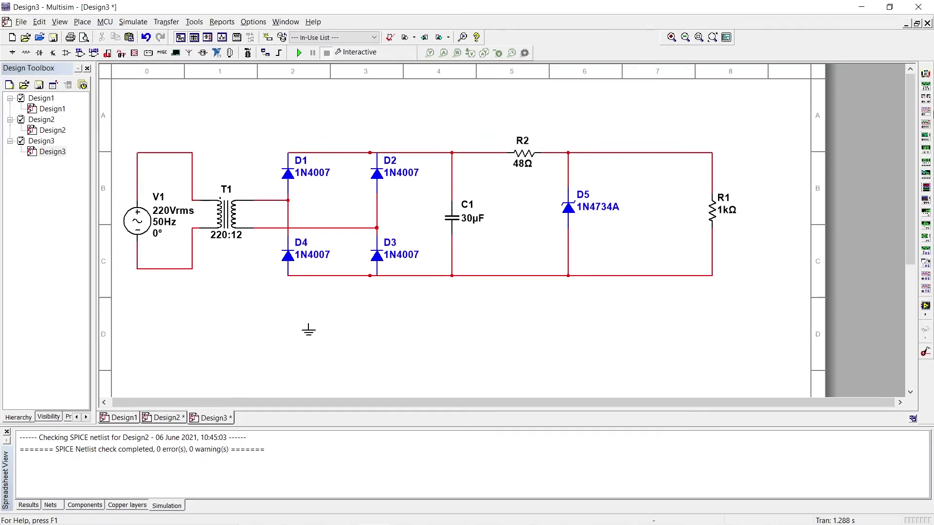
- Place oscilloscope XSC1 above R1 and wire a ground symbol beside it to the scope
{"action": "left_click", "coordinate": [925, 110]}
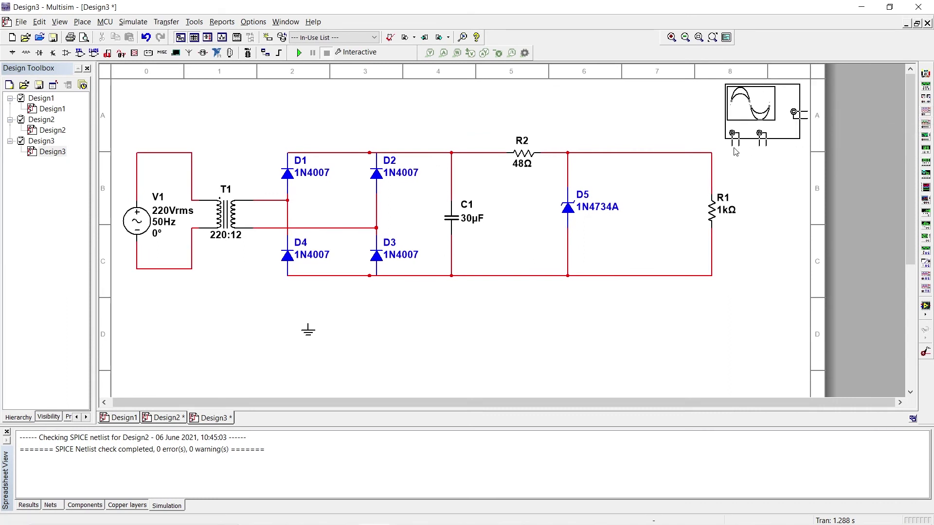
{"action": "left_click", "coordinate": [735, 158]}
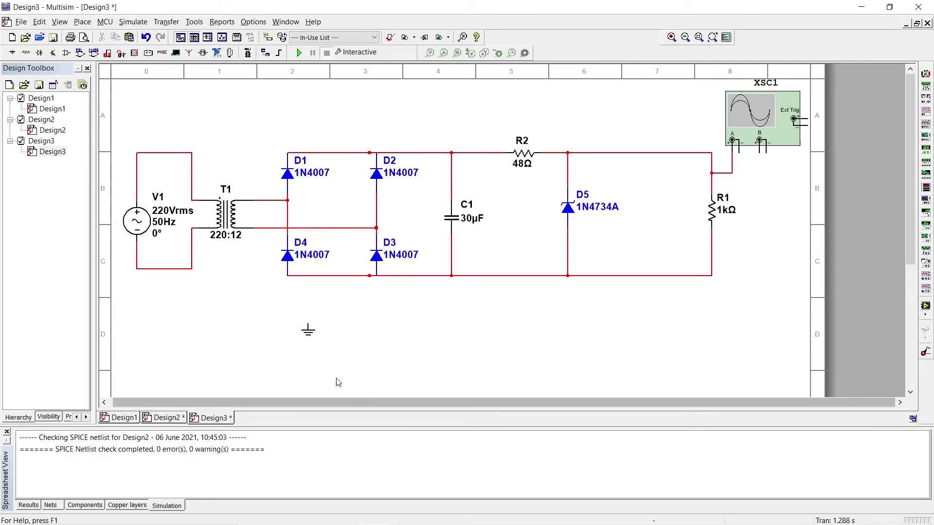
{"action": "left_click", "coordinate": [308, 332]}
{"action": "left_click_drag", "start_coordinate": [746, 249], "coordinate": [792, 193]}
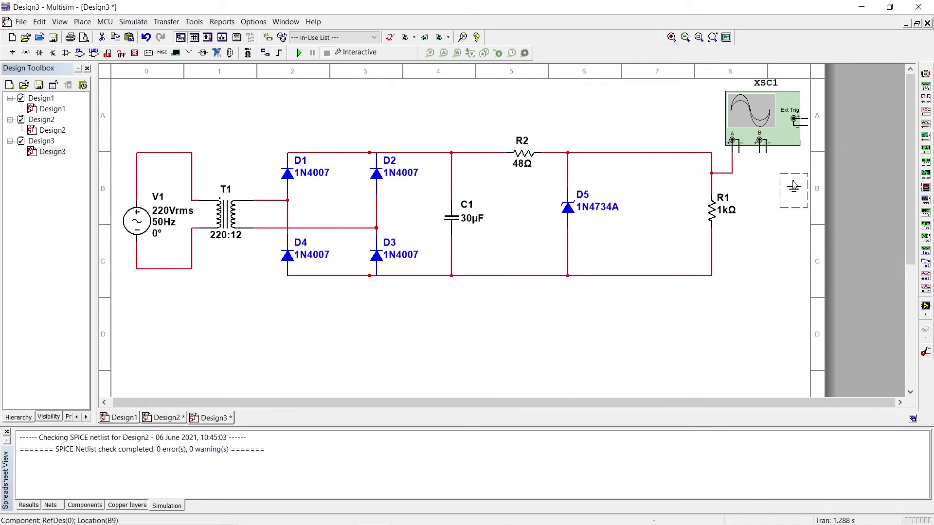
{"action": "left_click", "coordinate": [768, 272]}
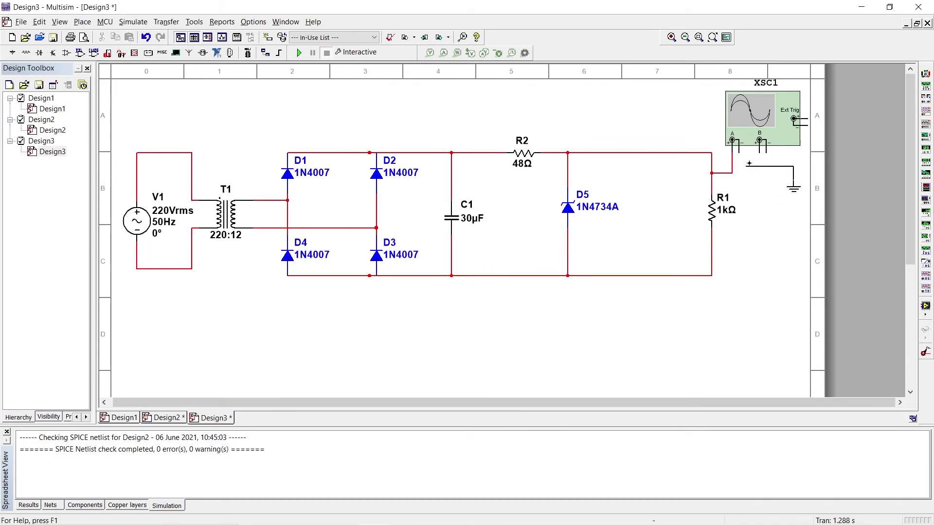
{"action": "left_click", "coordinate": [738, 153]}
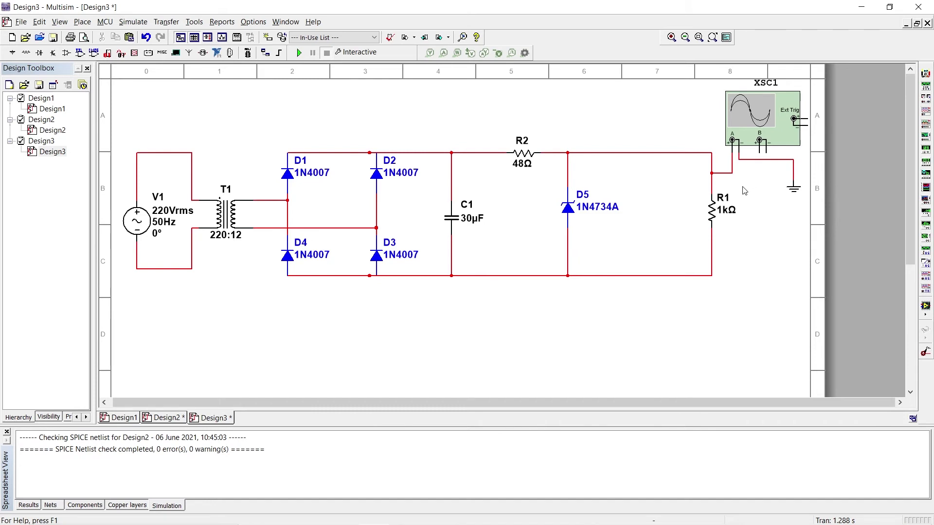
- Paste a copy of the ground and place it under C1's bottom node
{"action": "left_click", "coordinate": [793, 190]}
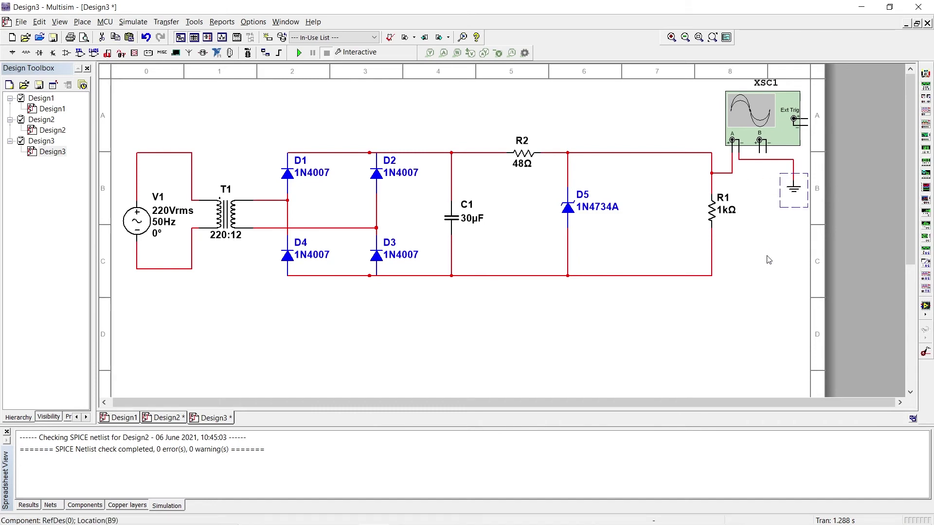
{"action": "key", "text": "ctrl+v"}
{"action": "left_click", "coordinate": [452, 282]}
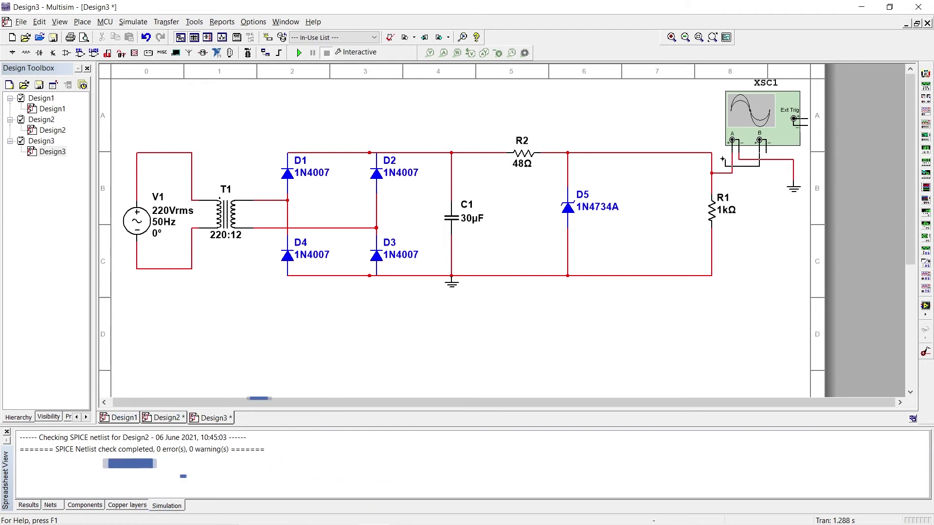
- Connect XSC1's channel B input to the node left of R2 and recolour that wire dark blue
{"action": "left_click", "coordinate": [760, 152]}
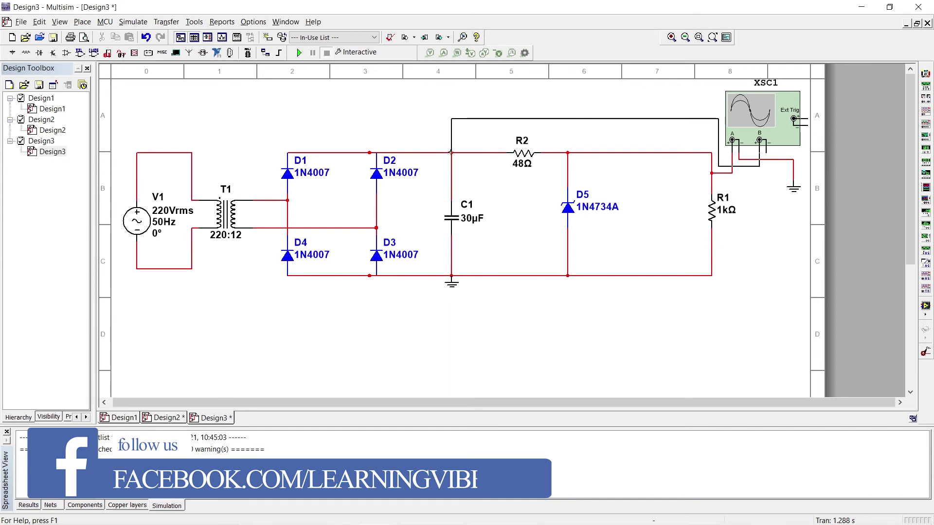
{"action": "left_click", "coordinate": [457, 153]}
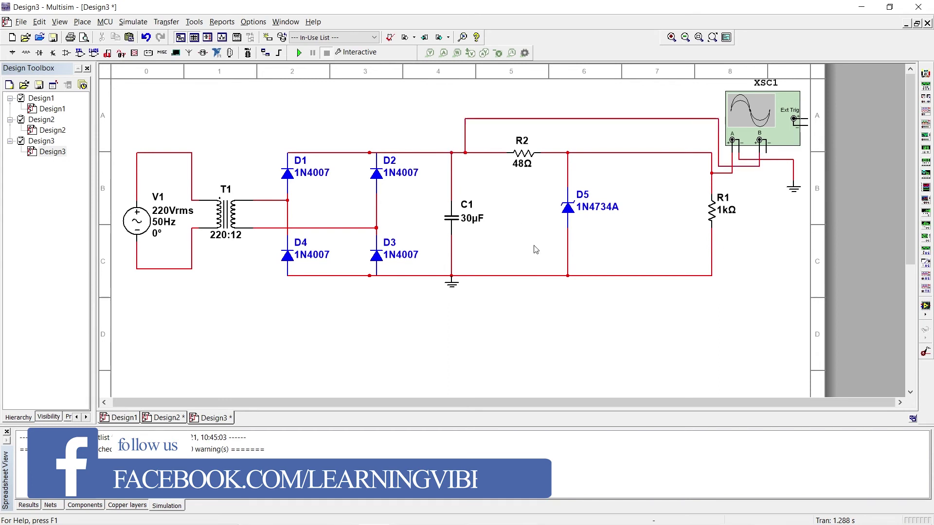
{"action": "left_click", "coordinate": [602, 119]}
{"action": "right_click", "coordinate": [601, 119]}
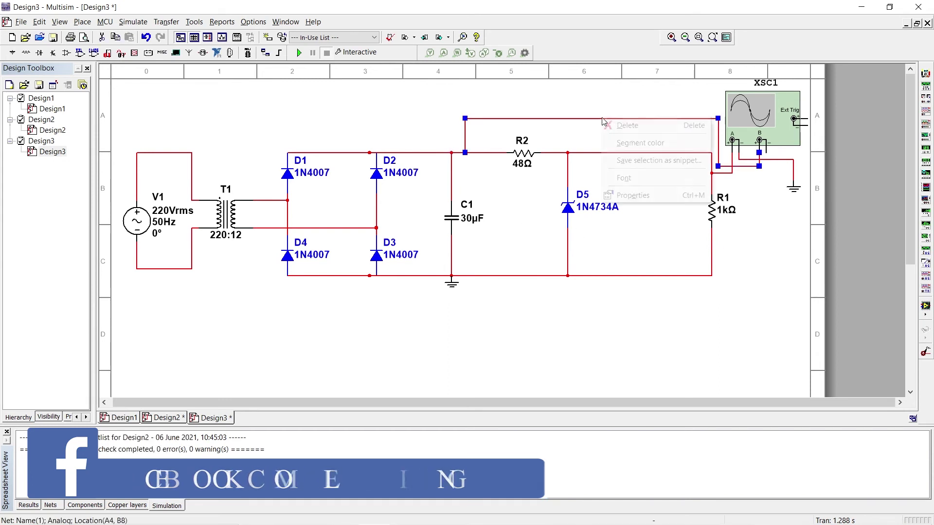
{"action": "left_click", "coordinate": [637, 143]}
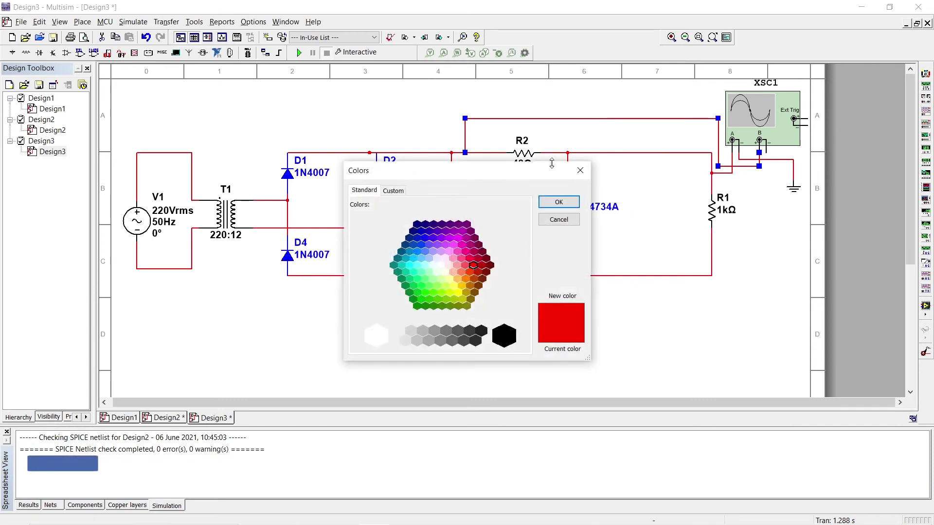
{"action": "left_click", "coordinate": [423, 232]}
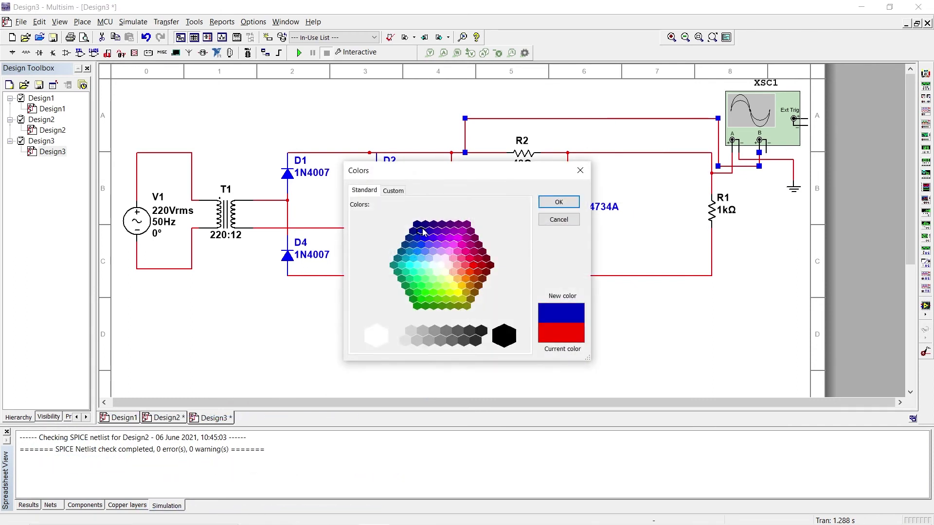
{"action": "left_click", "coordinate": [565, 205]}
{"action": "left_click", "coordinate": [653, 188]}
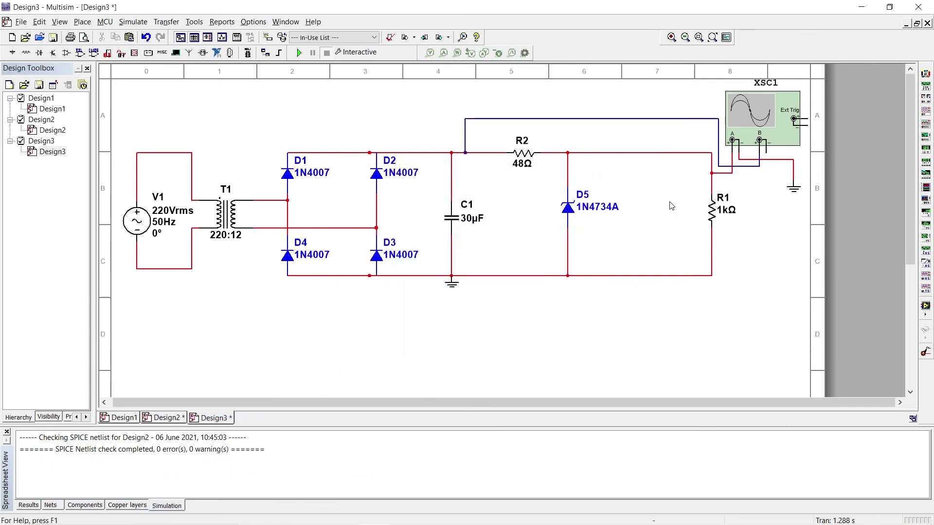
- Open the XSC1 scope window, reposition it, close it, and check R1's channel A wire
{"action": "double_click", "coordinate": [754, 121]}
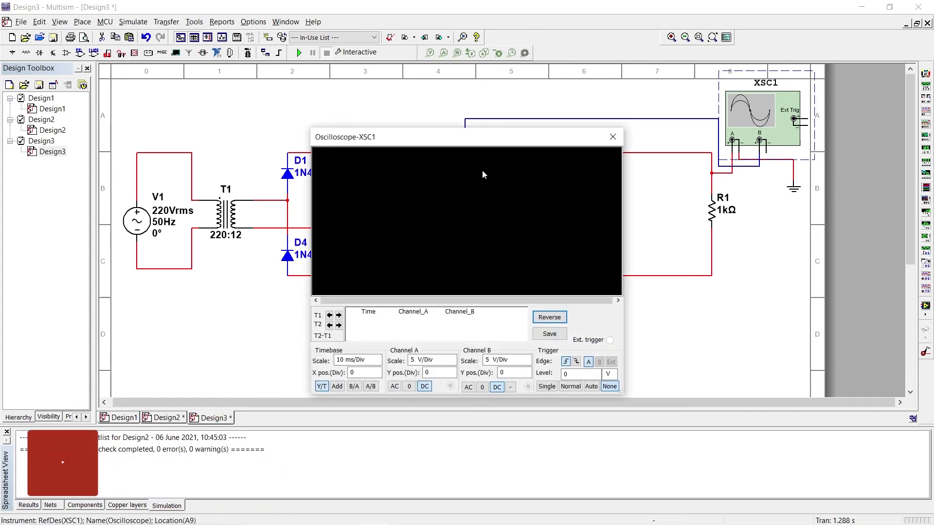
{"action": "left_click_drag", "start_coordinate": [513, 145], "coordinate": [654, 108]}
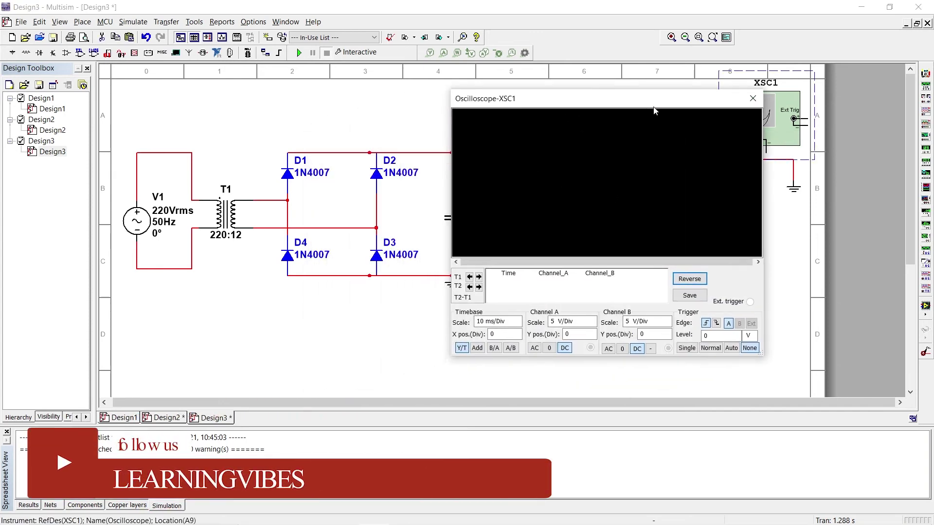
{"action": "left_click", "coordinate": [753, 99]}
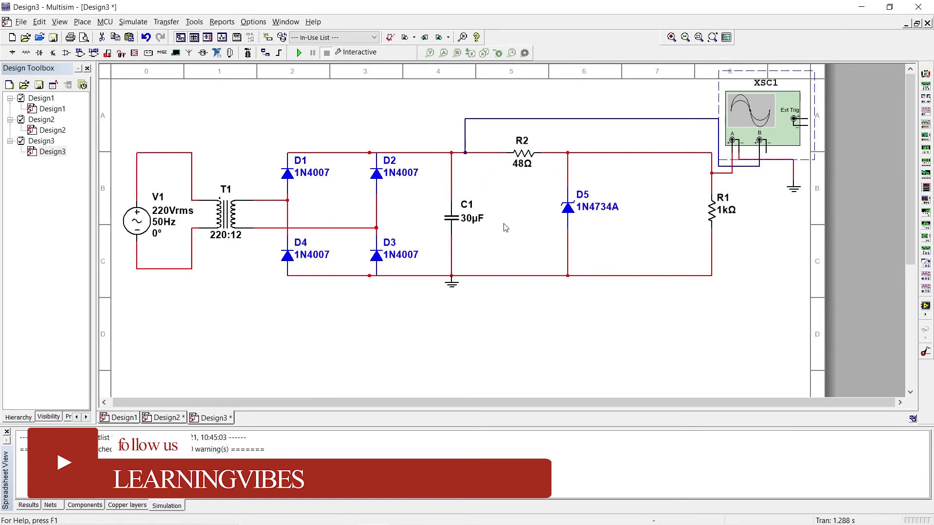
{"action": "left_click", "coordinate": [732, 173]}
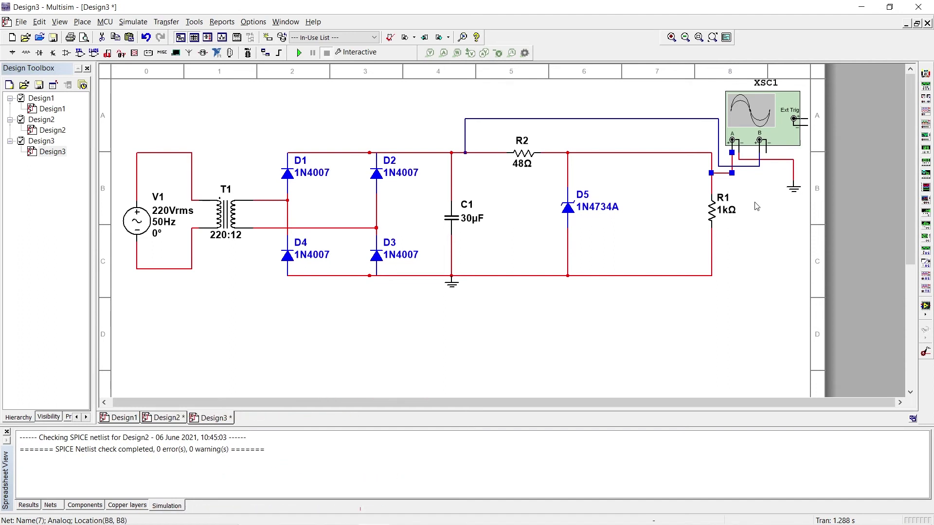
- Run the simulation, view the XSC1 traces, then stop it and scroll the trace back
{"action": "left_click", "coordinate": [299, 53]}
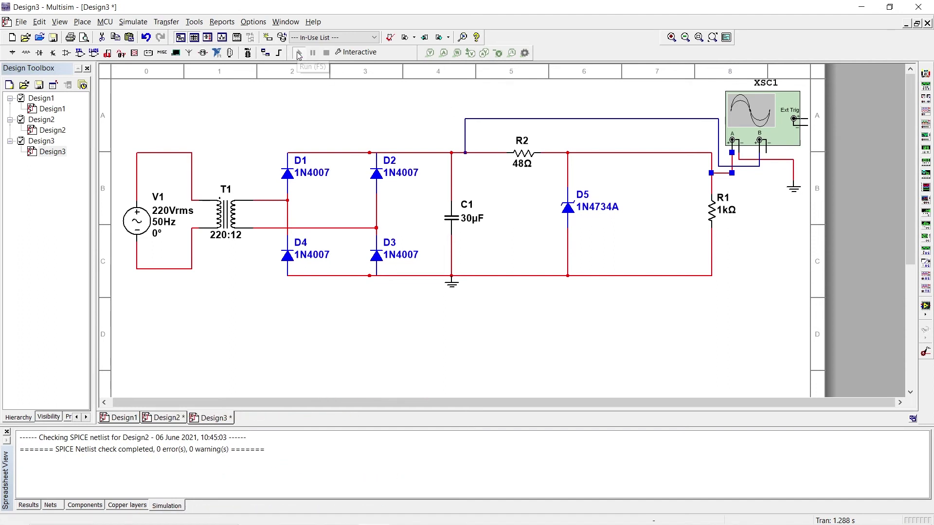
{"action": "double_click", "coordinate": [763, 118]}
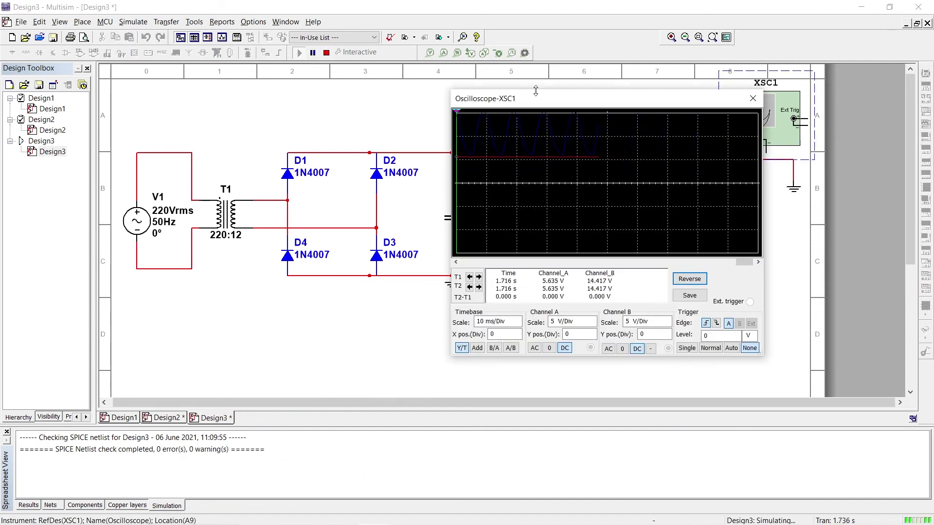
{"action": "left_click", "coordinate": [326, 53]}
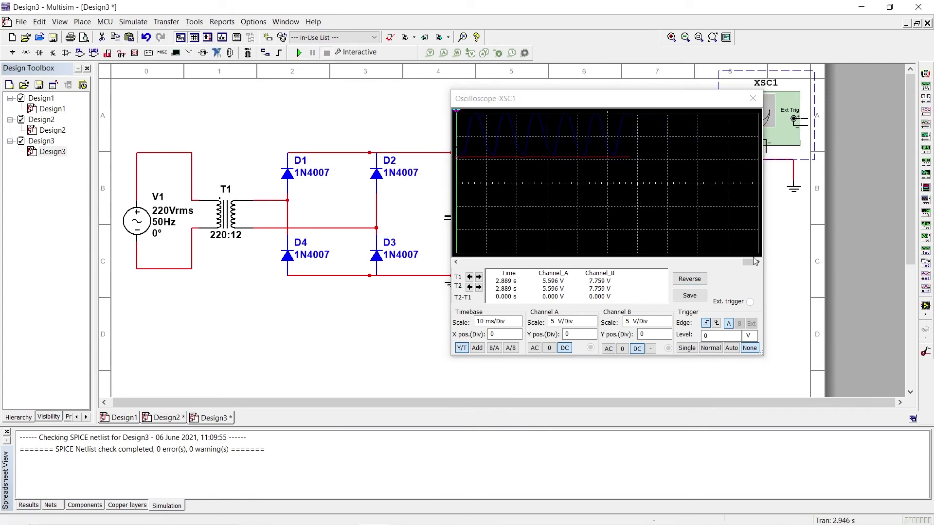
{"action": "left_click_drag", "start_coordinate": [748, 262], "coordinate": [563, 270]}
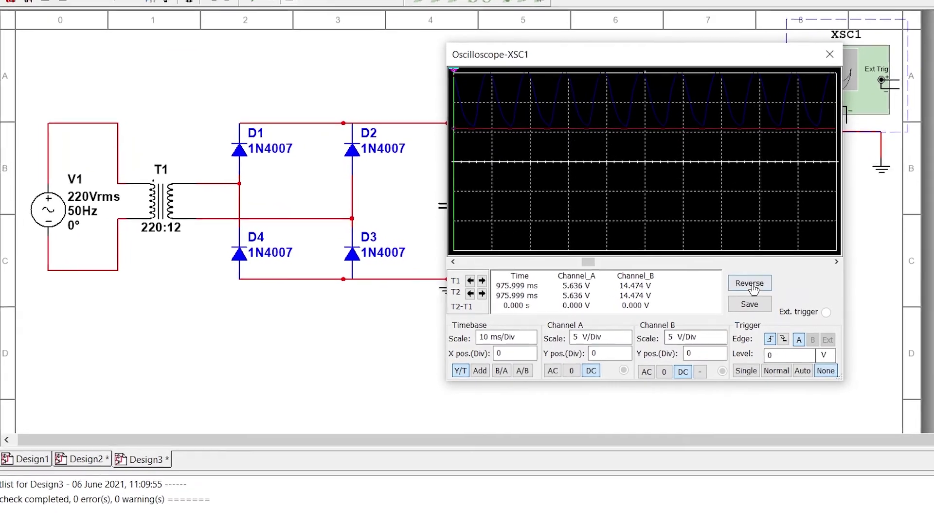
- Reverse the scope display to white and set channels A and B to 10 V/Div
{"action": "left_click", "coordinate": [752, 289]}
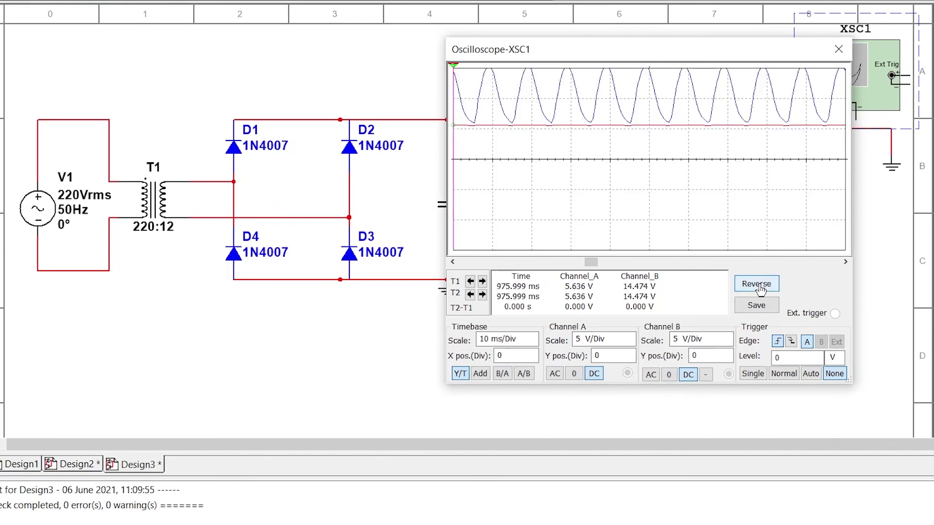
{"action": "left_click", "coordinate": [616, 338]}
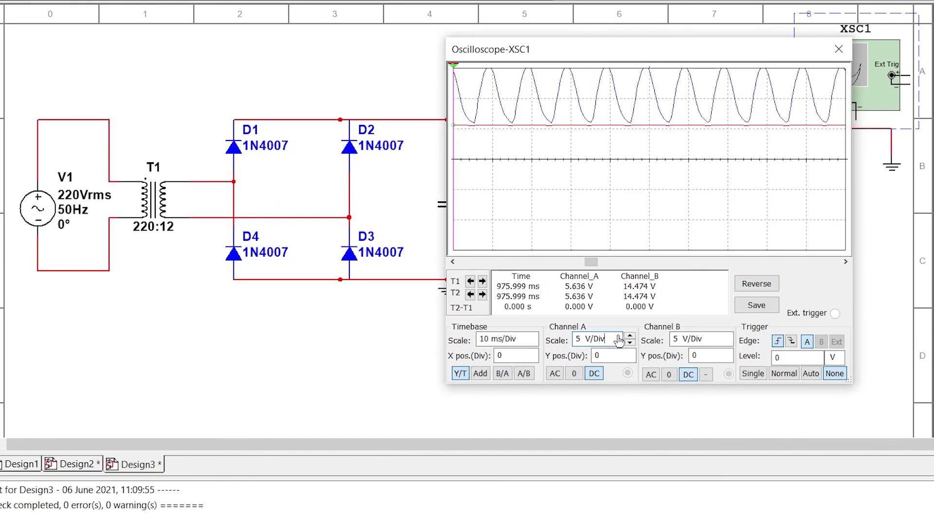
{"action": "left_click", "coordinate": [627, 336]}
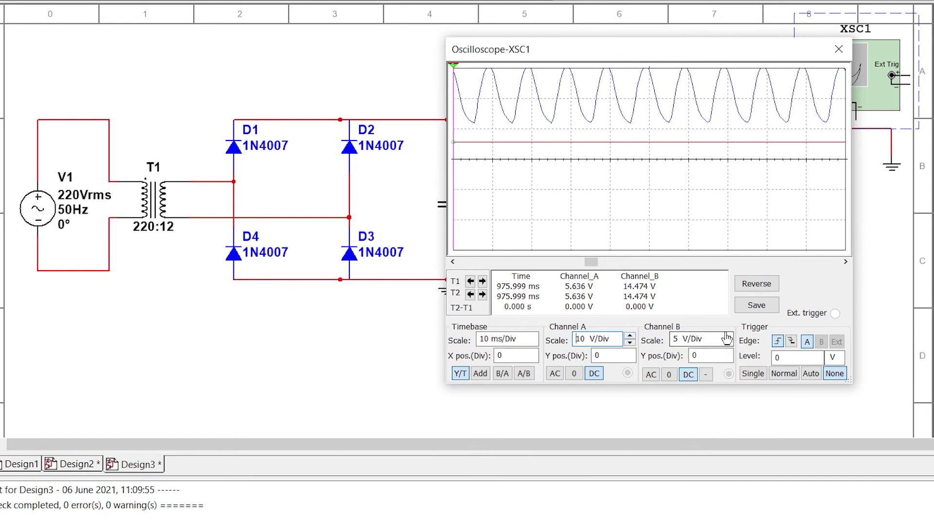
{"action": "left_click", "coordinate": [707, 342]}
{"action": "left_click", "coordinate": [726, 338]}
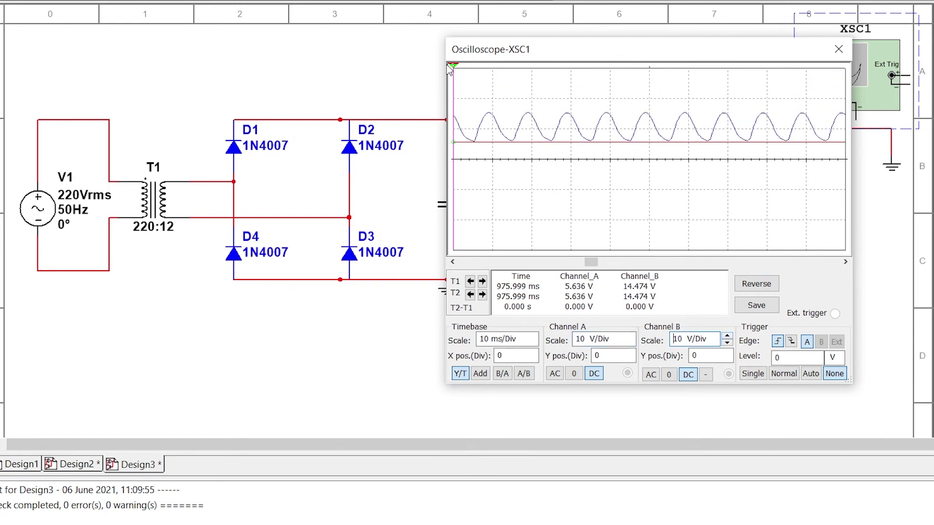
- Drag cursor T2 across several ripple points to measure the ripple, then close the scope
{"action": "left_click_drag", "start_coordinate": [454, 73], "coordinate": [489, 78]}
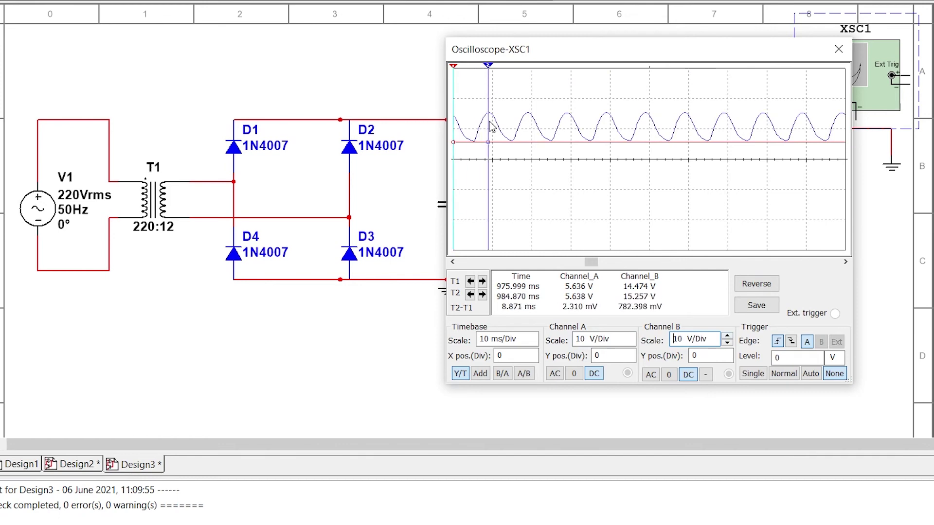
{"action": "left_click_drag", "start_coordinate": [547, 51], "coordinate": [597, 56]}
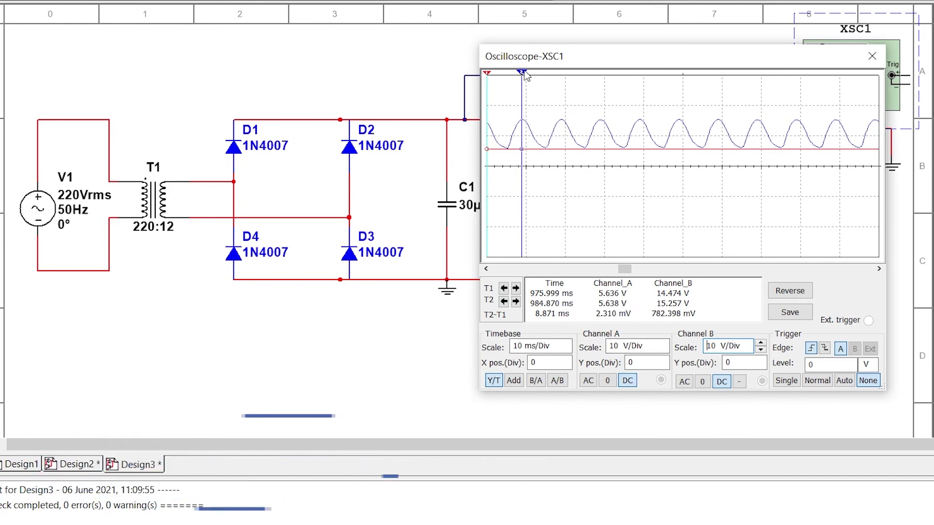
{"action": "left_click_drag", "start_coordinate": [523, 73], "coordinate": [604, 100]}
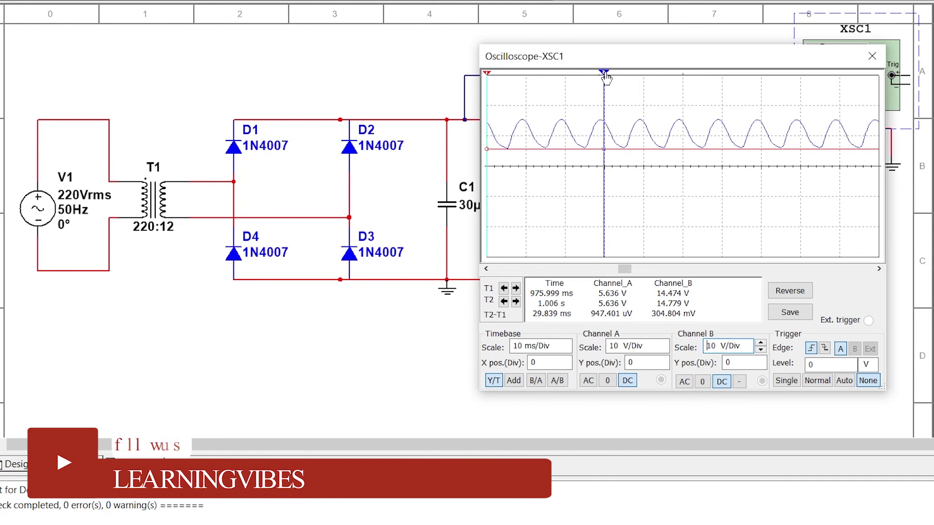
{"action": "left_click_drag", "start_coordinate": [608, 80], "coordinate": [607, 80]}
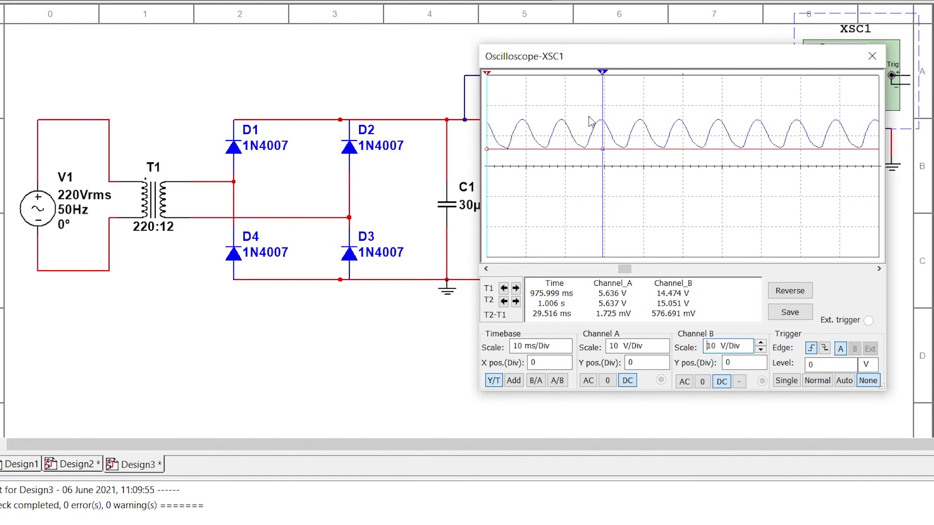
{"action": "left_click_drag", "start_coordinate": [603, 73], "coordinate": [682, 106]}
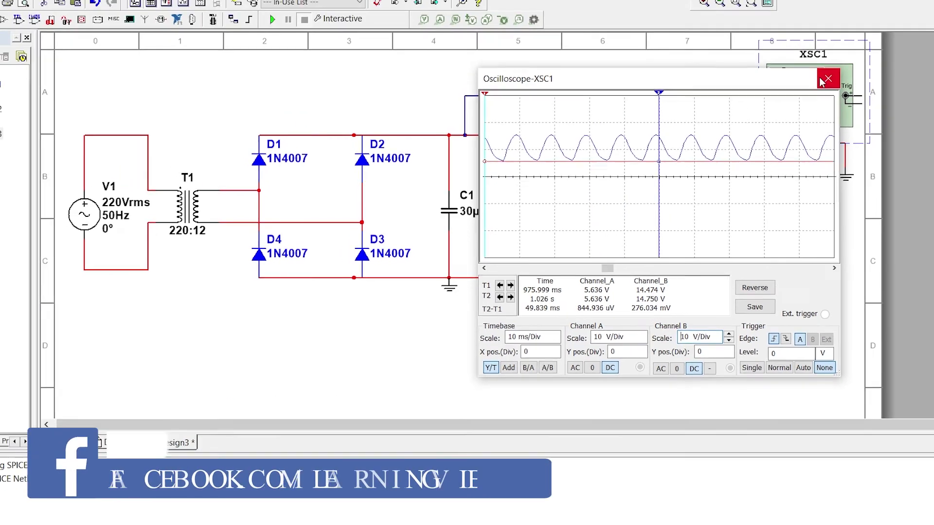
{"action": "left_click", "coordinate": [871, 56]}
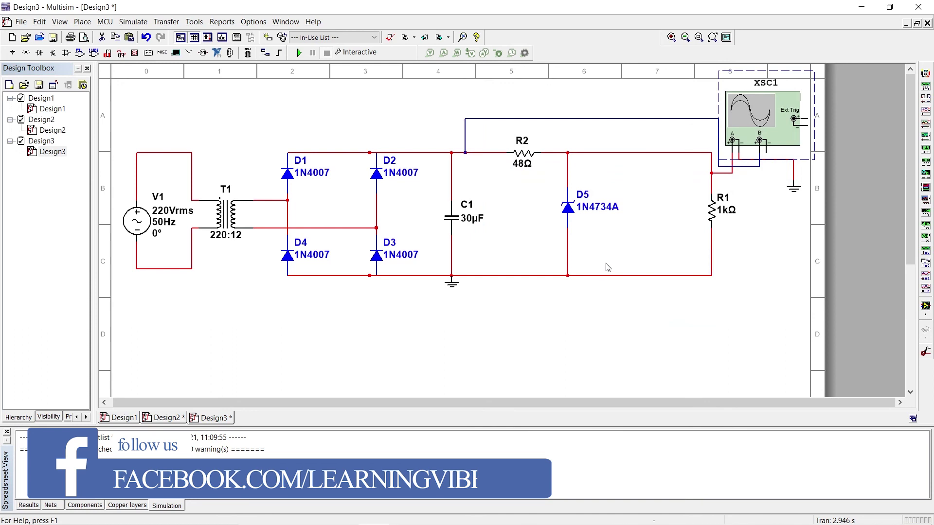
{"action": "left_click", "coordinate": [602, 320]}
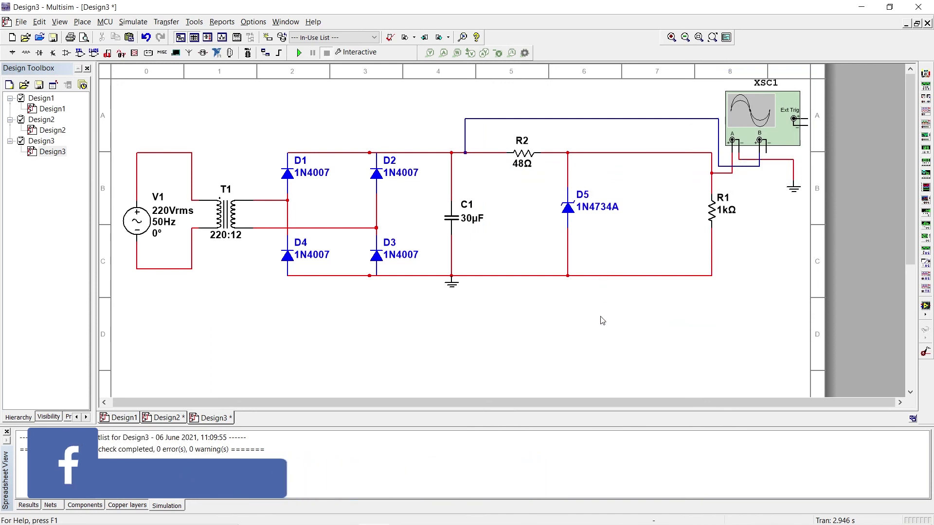